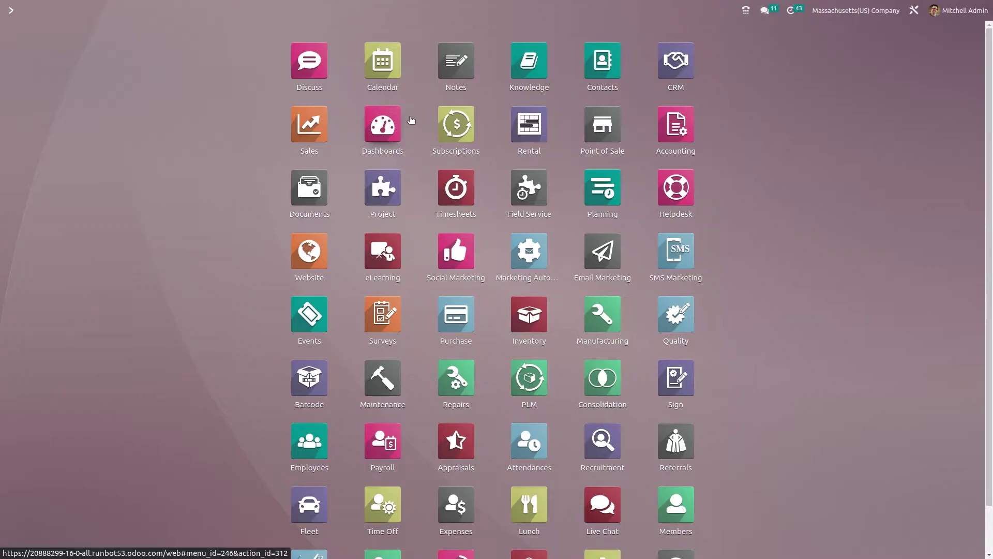
Open the Notes app from the Odoo home menu.
click(449, 60)
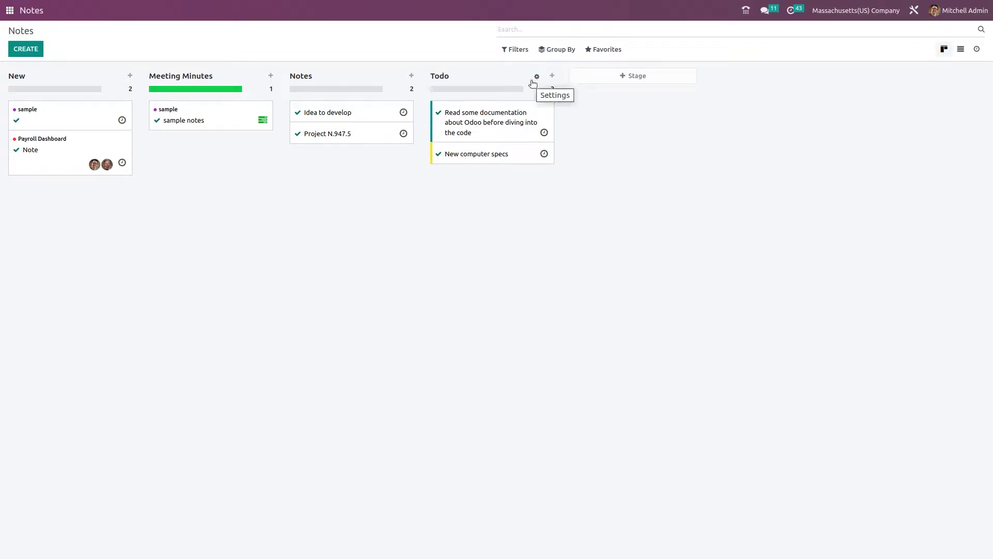
click(638, 76)
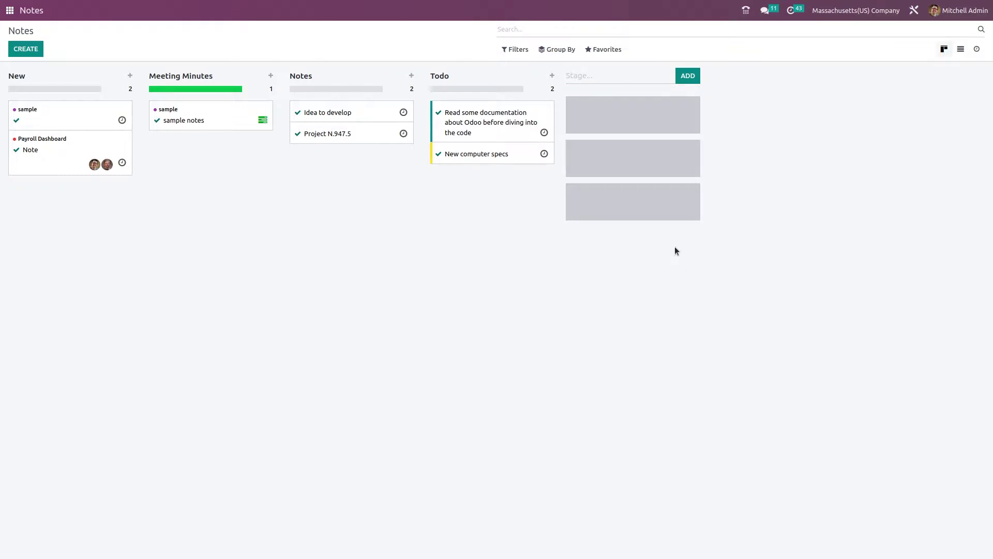
key(Escape)
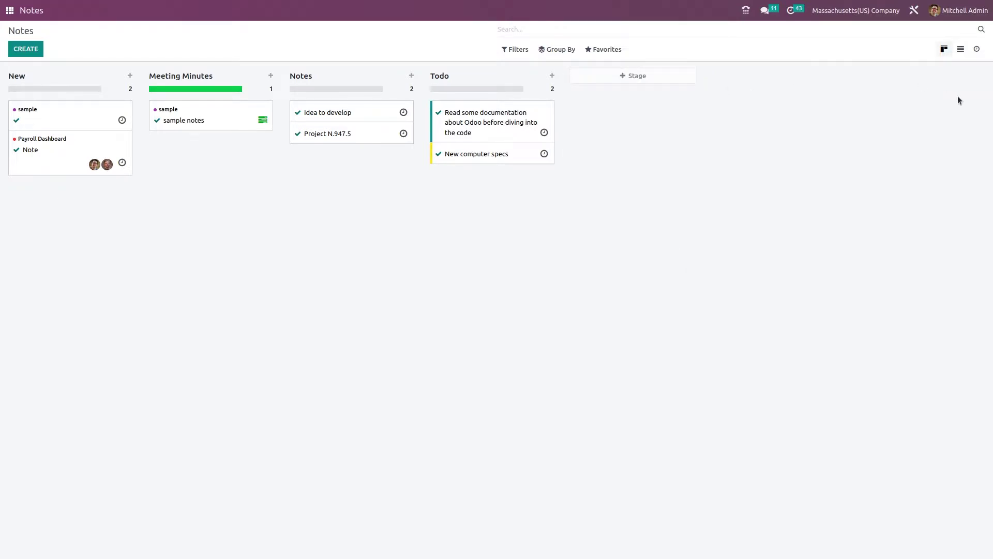
click(962, 50)
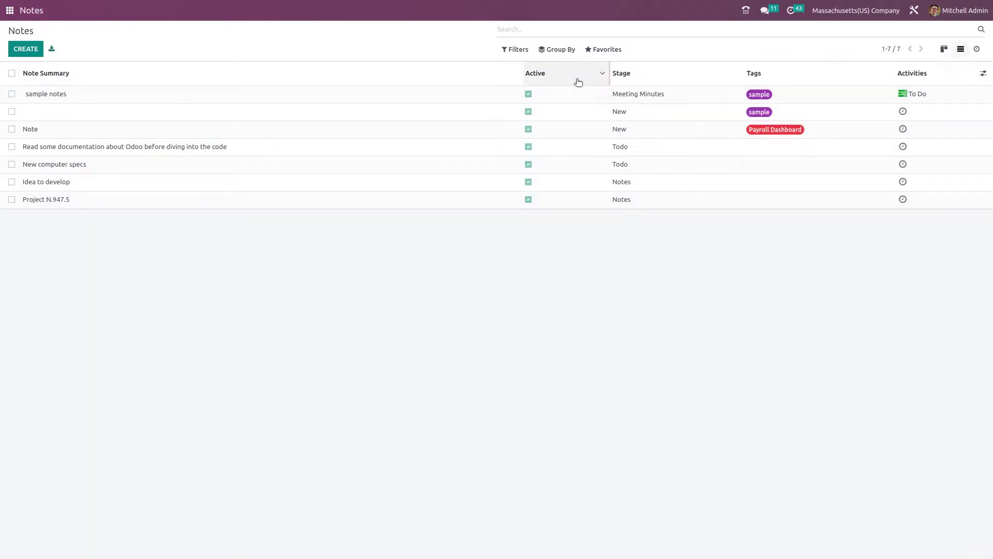
click(977, 50)
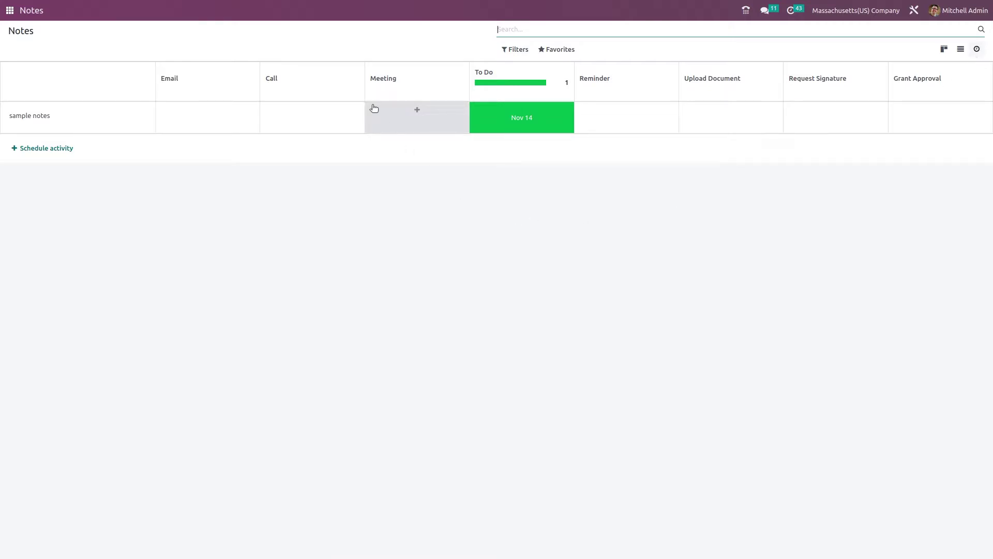
click(945, 50)
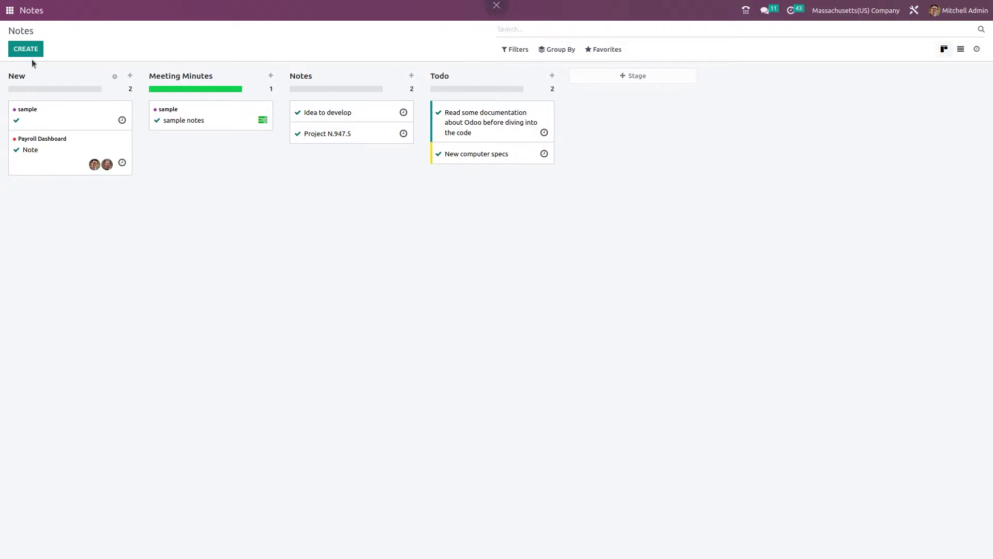
Create a new note with a newly created tag 'new' and place the caret in its body.
click(29, 50)
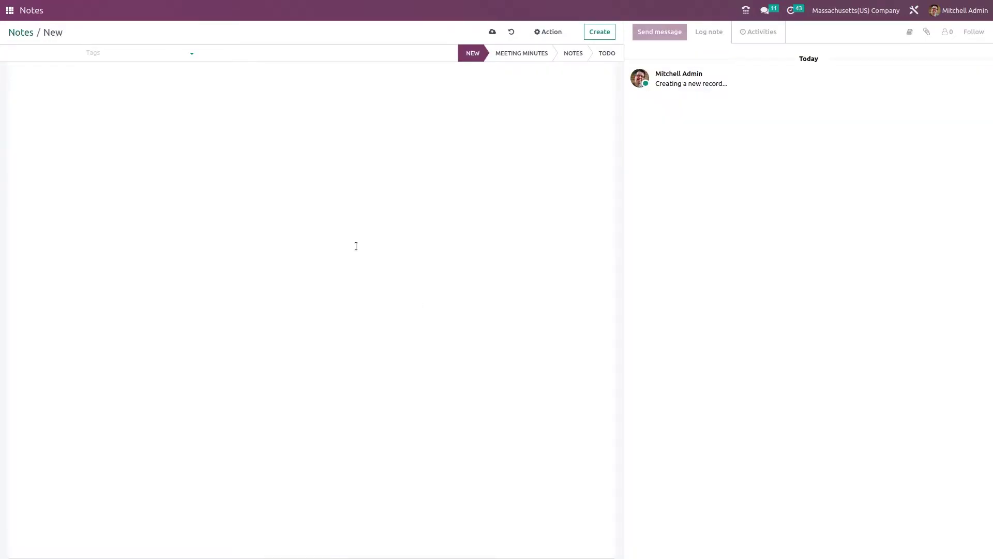
click(138, 52)
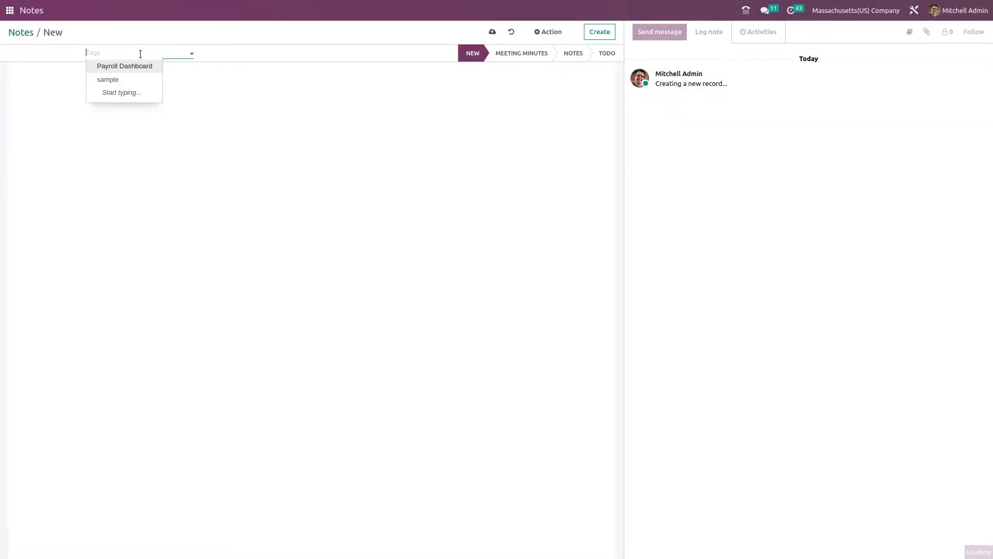
text(new)
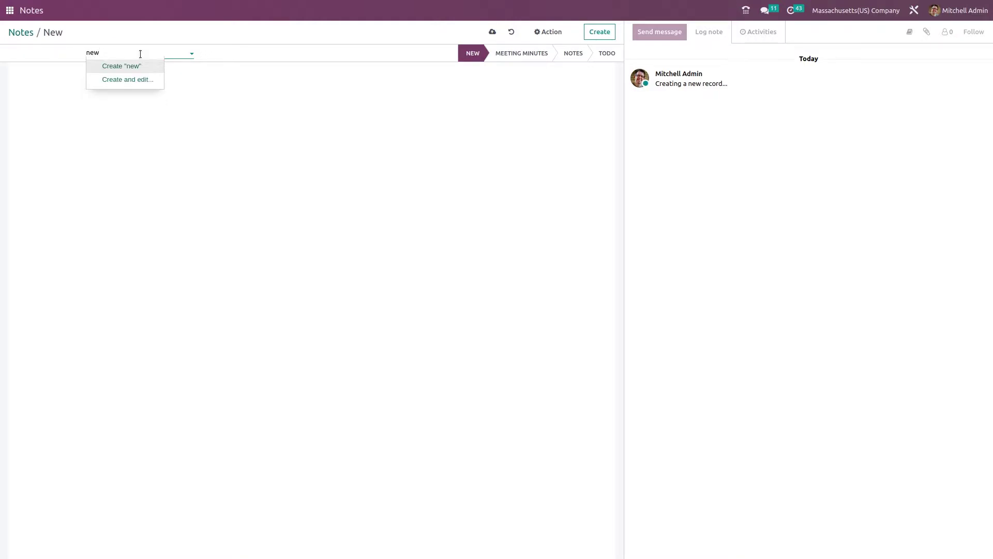
click(140, 66)
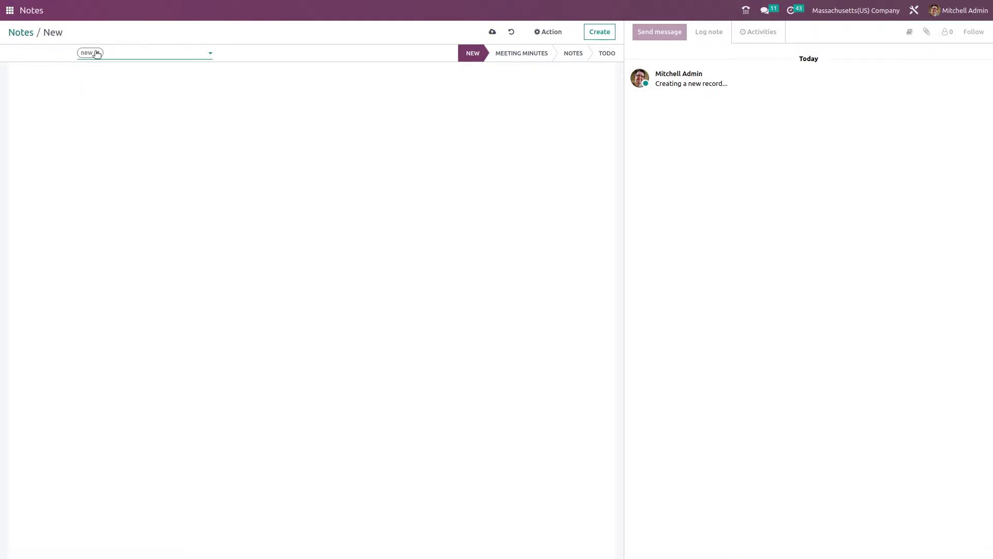
click(95, 52)
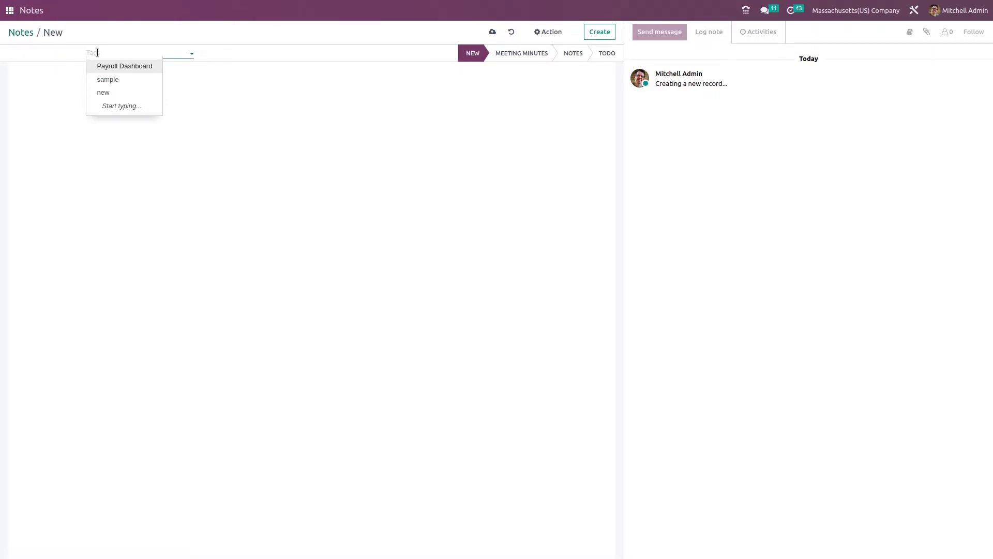
click(106, 92)
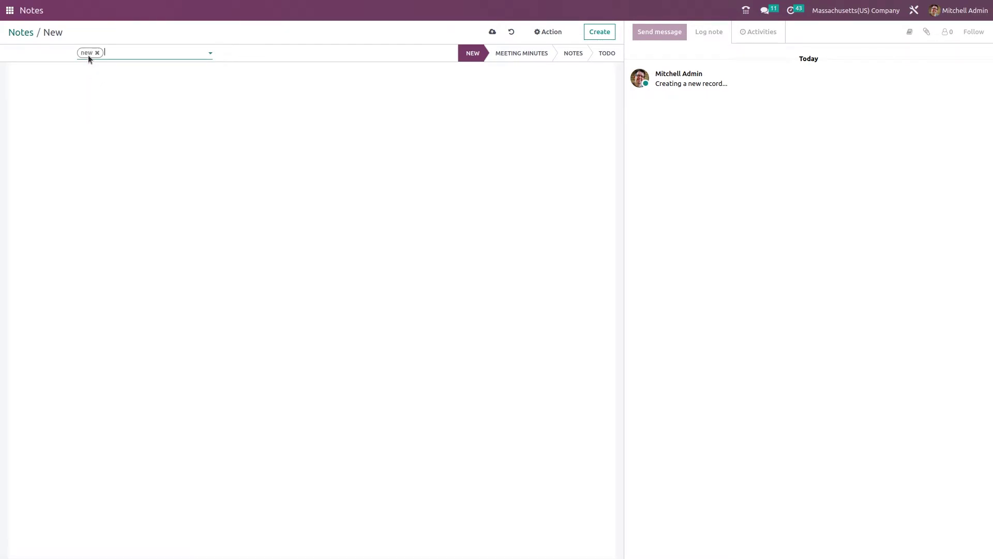
click(135, 82)
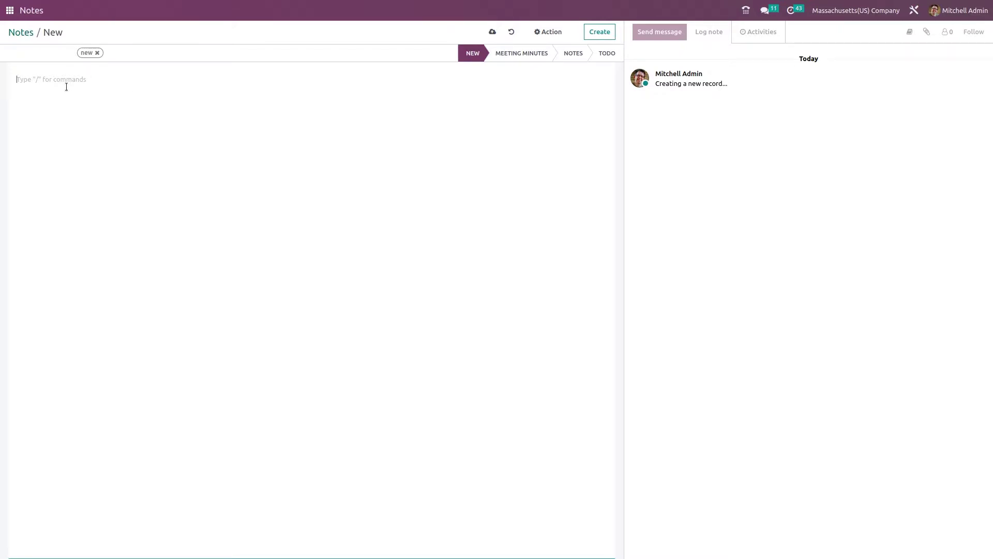
Type NEW NOTES as the body's first line and select it.
text(/)
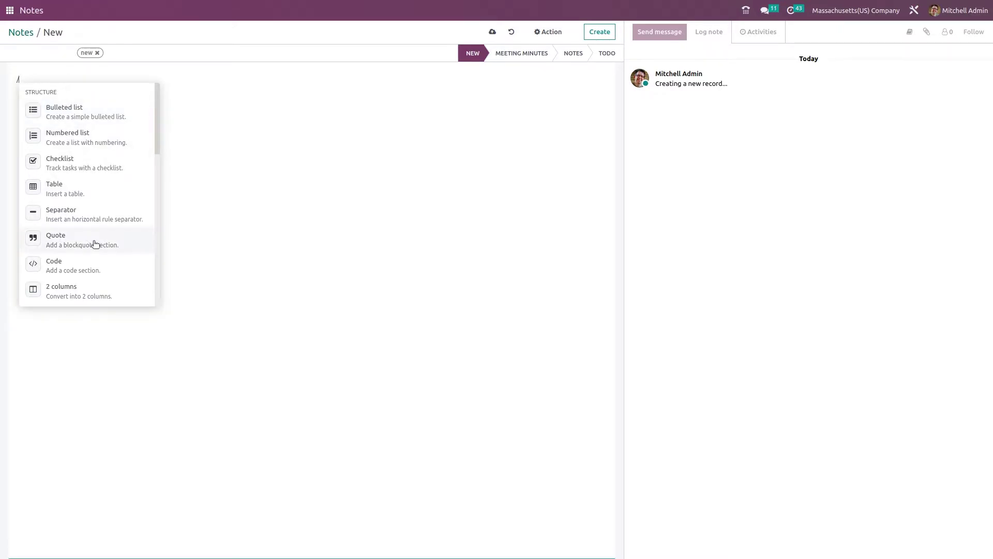
scroll(95, 244, down, 10)
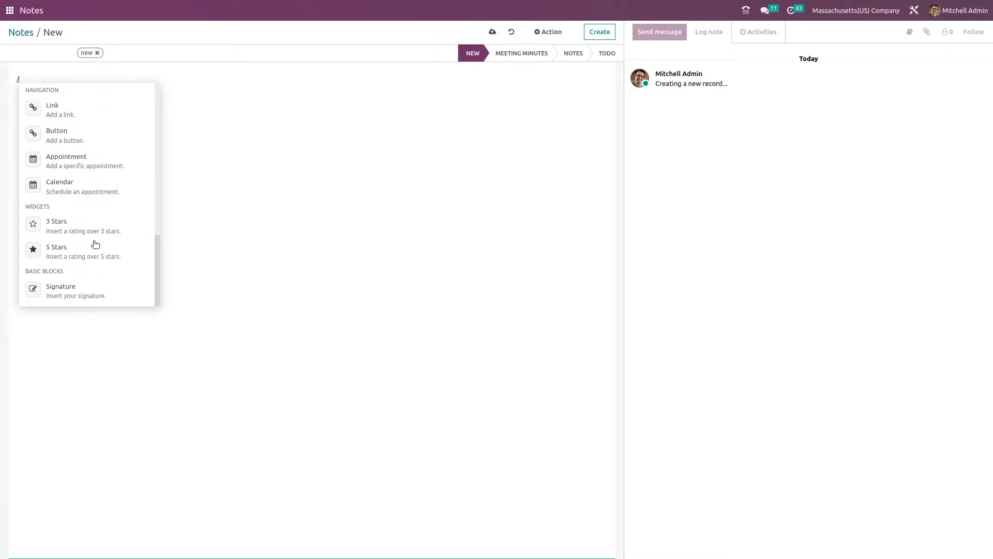
scroll(95, 244, up, 10)
click(299, 254)
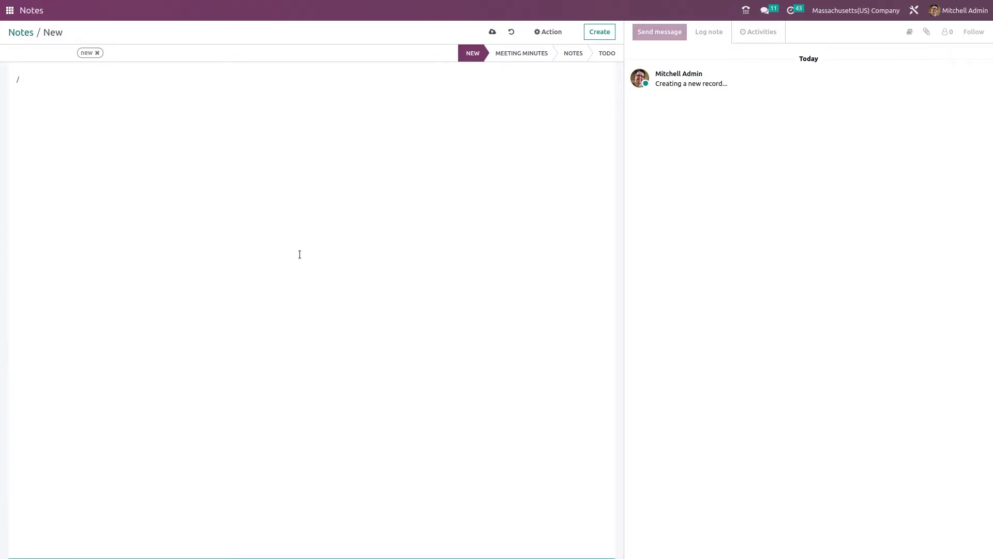
key(BackSpace)
text(NEW NOTES)
drag(14, 79, 71, 77)
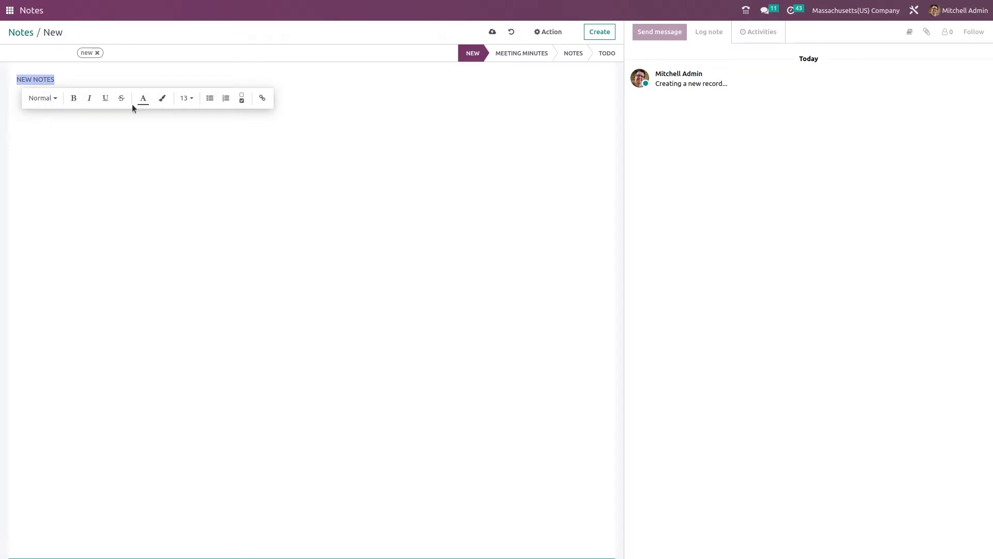
Make NEW NOTES a Header 1 heading, leaving italic, underline and strikethrough off.
click(54, 100)
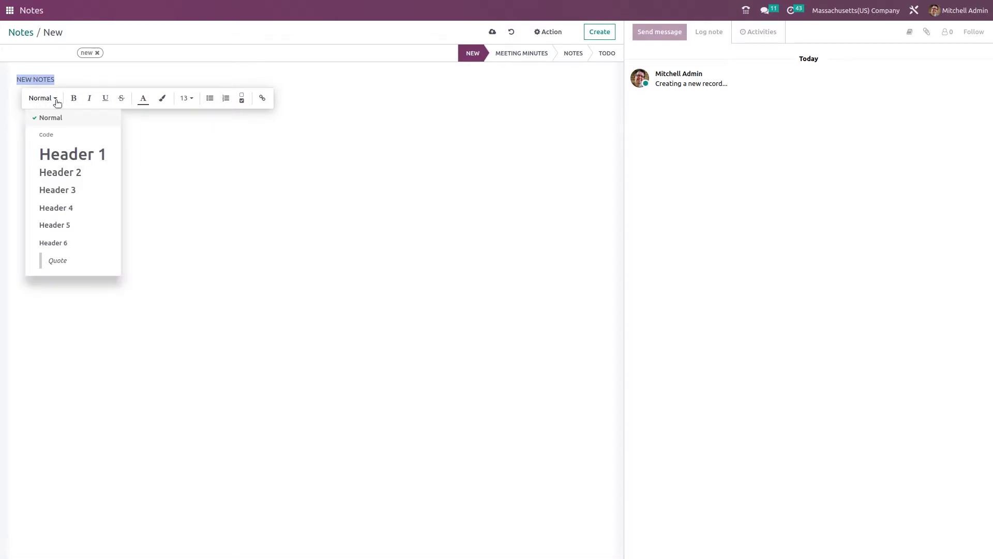
click(69, 158)
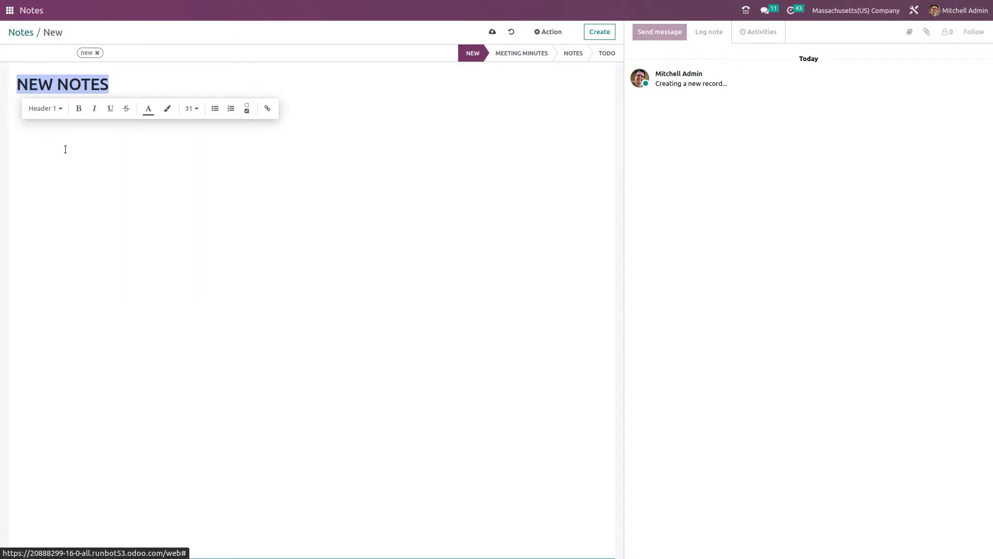
click(94, 109)
click(94, 109)
click(112, 109)
click(111, 109)
click(127, 109)
click(126, 109)
Colour the heading purple and give it a dark purple-grey background.
click(147, 110)
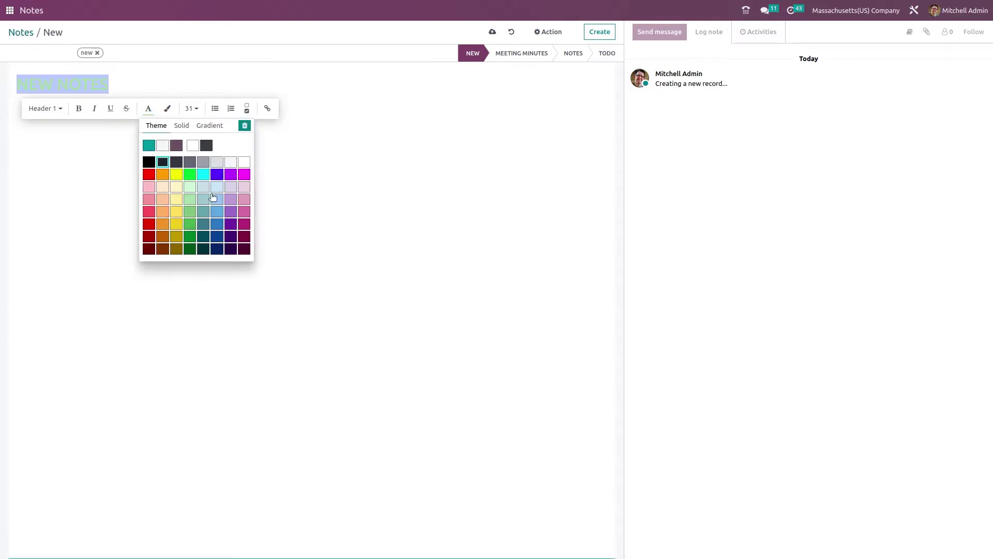
click(230, 176)
click(233, 177)
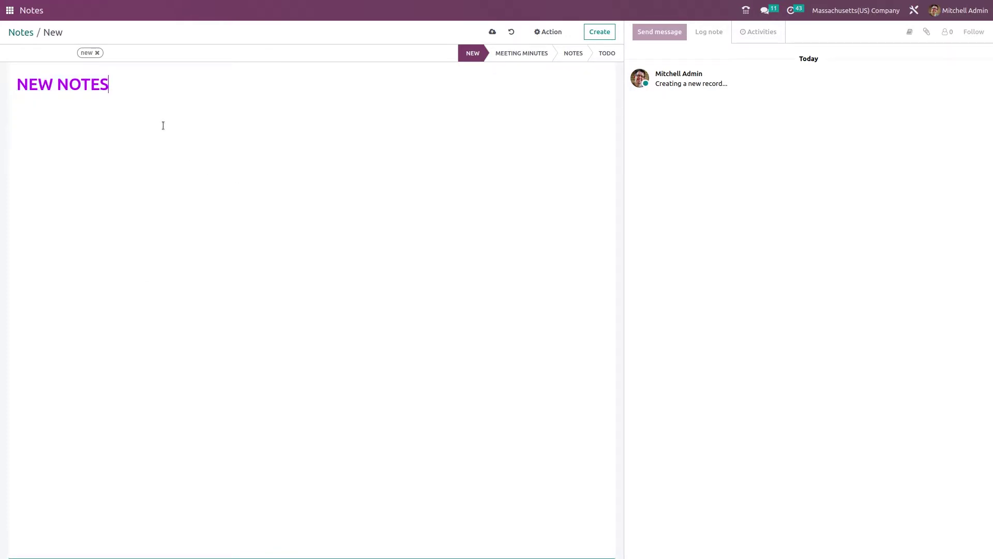
drag(111, 85, 17, 84)
click(166, 112)
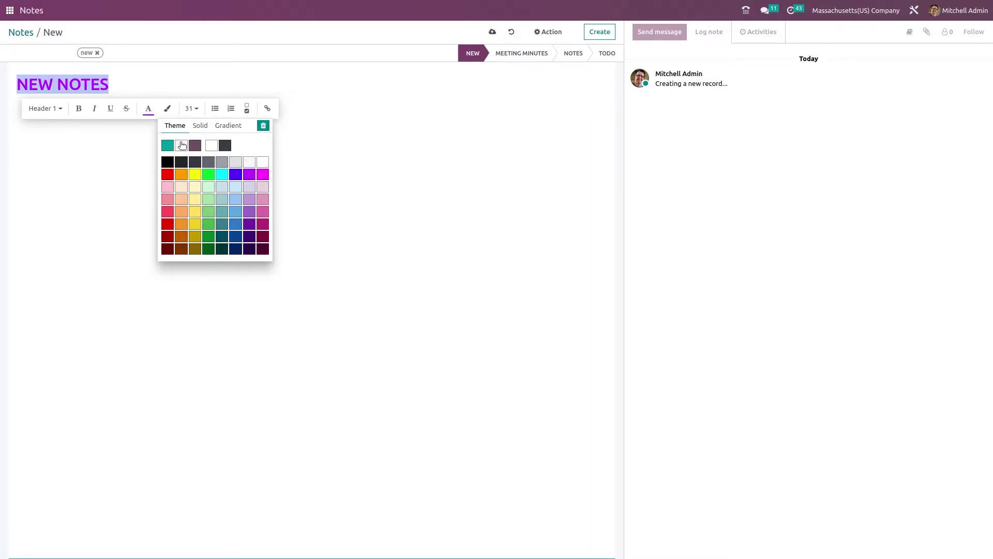
click(195, 145)
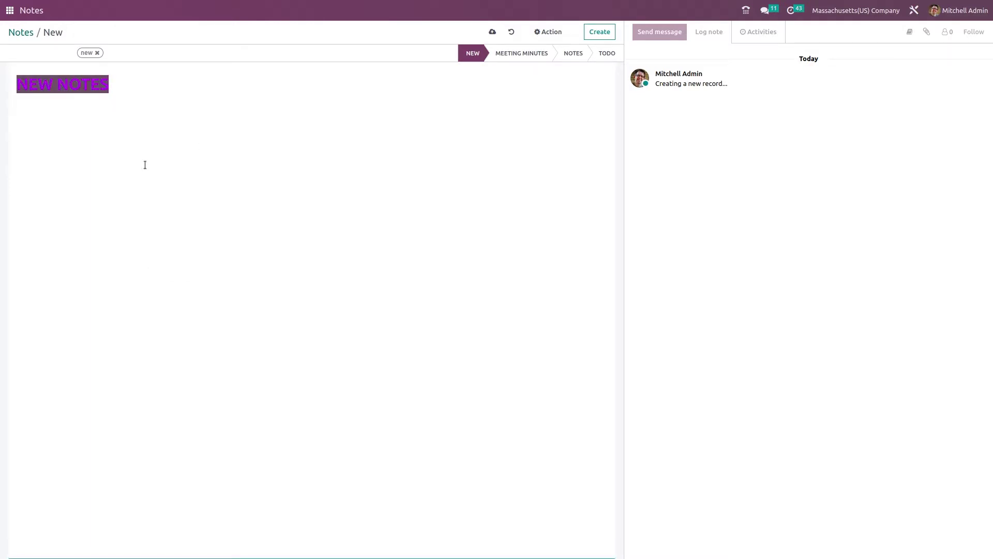
Remove the heading's dark background, keeping the font size unchanged.
drag(125, 85, 22, 84)
triple_click(117, 88)
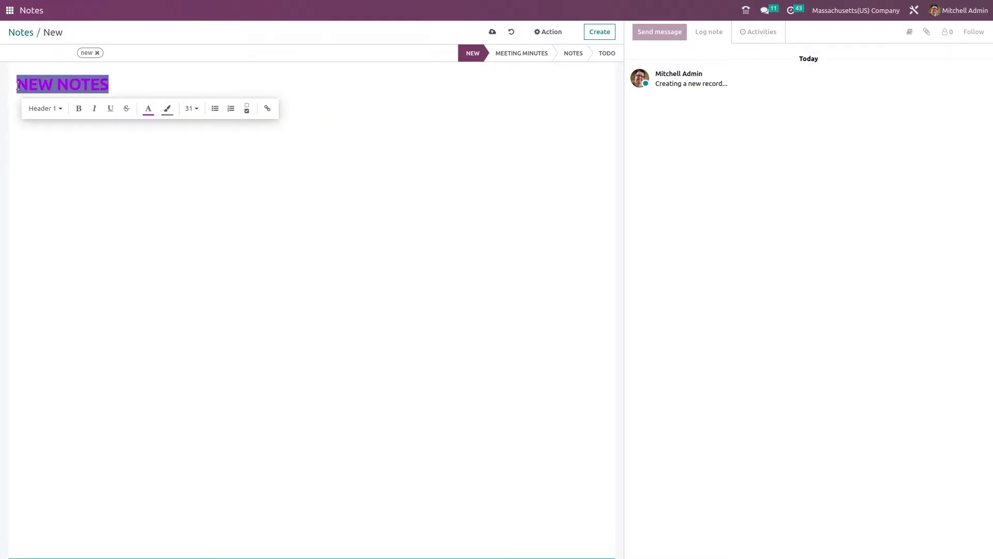
click(169, 110)
click(182, 142)
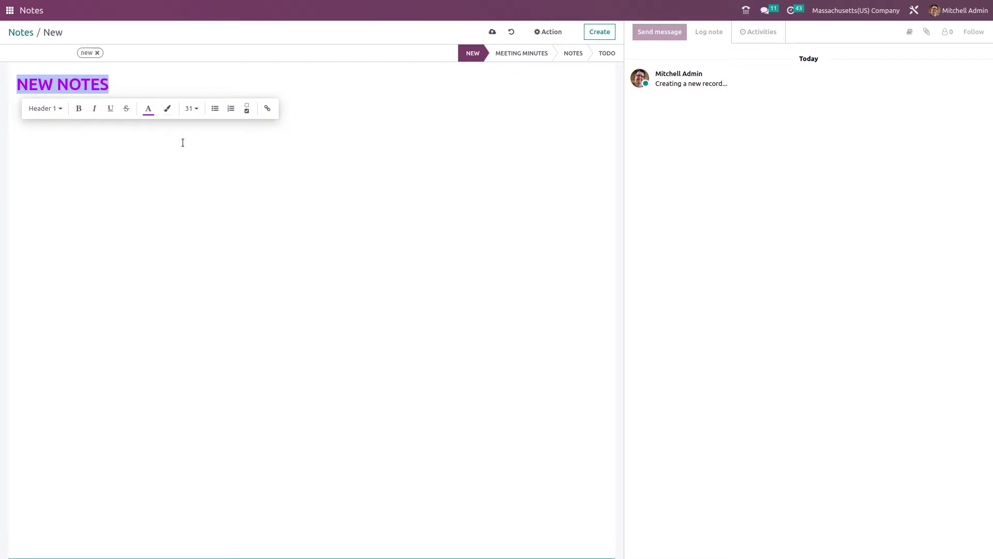
click(194, 109)
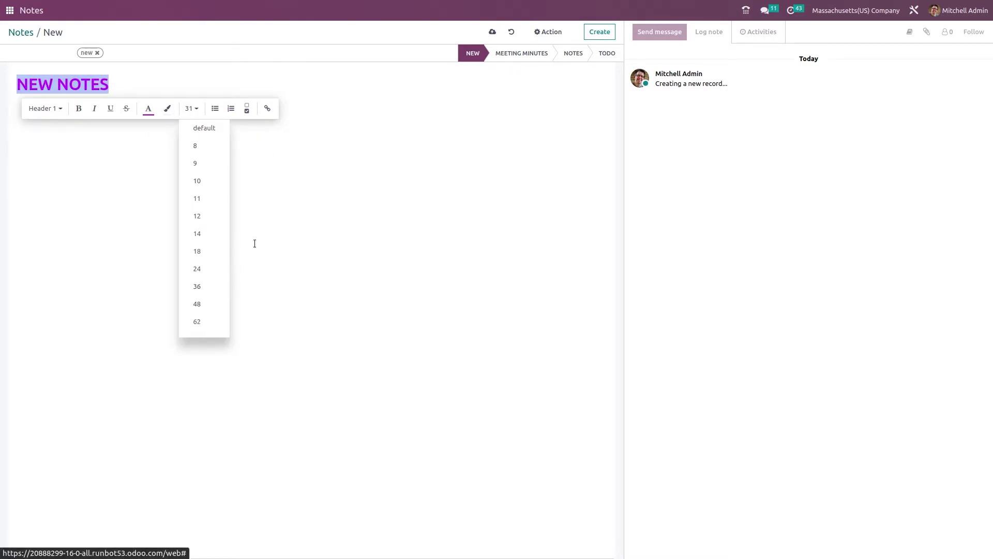
click(209, 113)
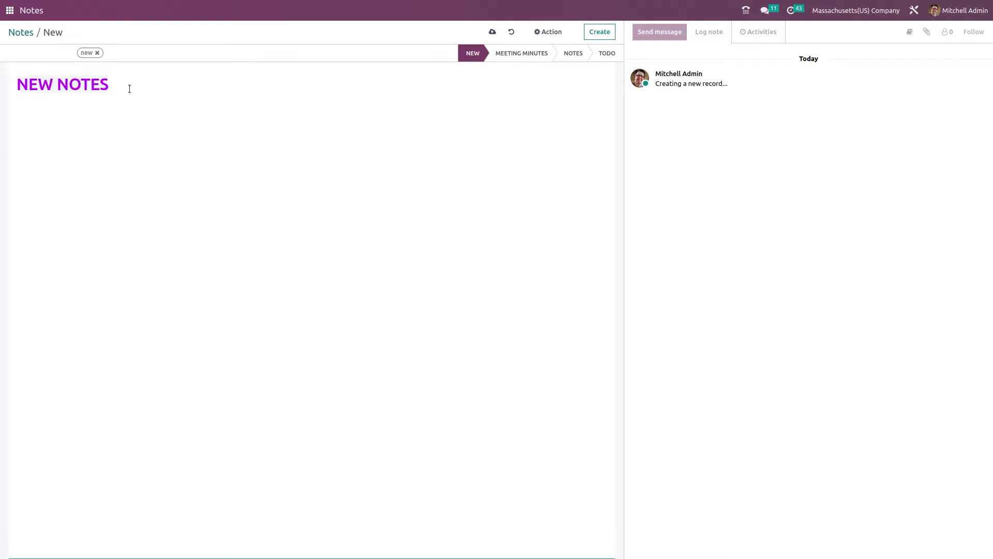
Turn the heading into a checklist item instead of a bulleted or numbered item.
drag(129, 88, 16, 84)
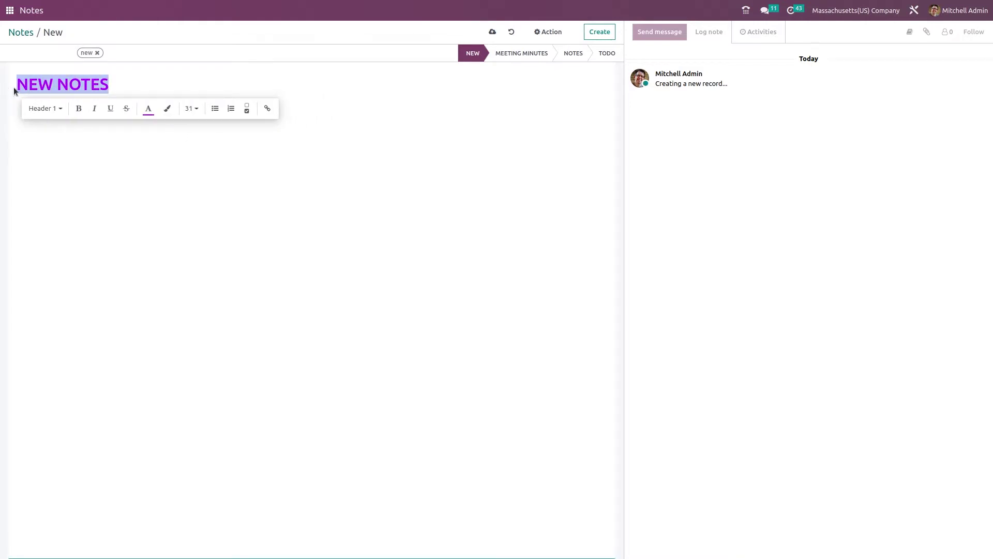
click(213, 108)
click(234, 109)
click(231, 108)
click(247, 110)
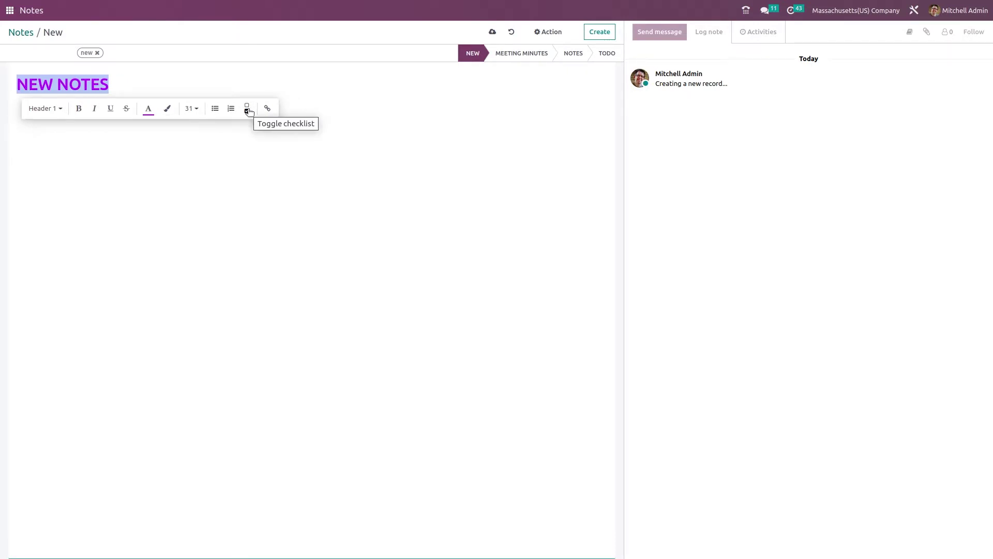
click(248, 110)
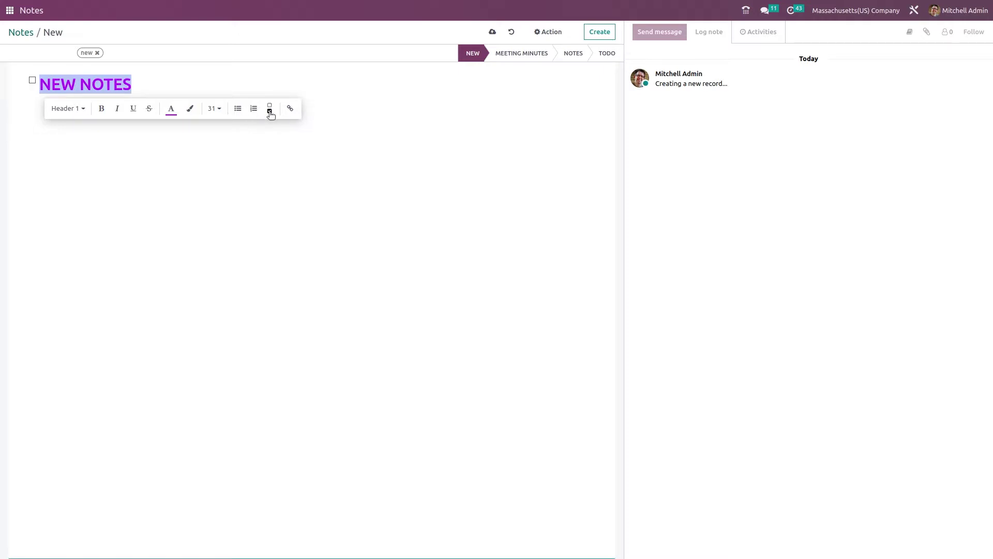
Remove the heading's checkbox and discard a /shop link without applying it.
click(268, 113)
click(268, 110)
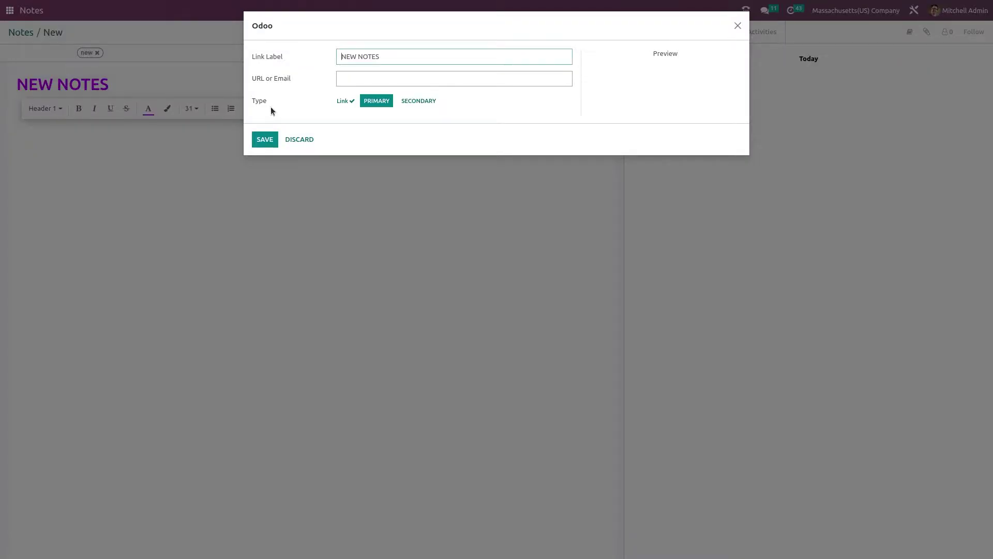
click(359, 83)
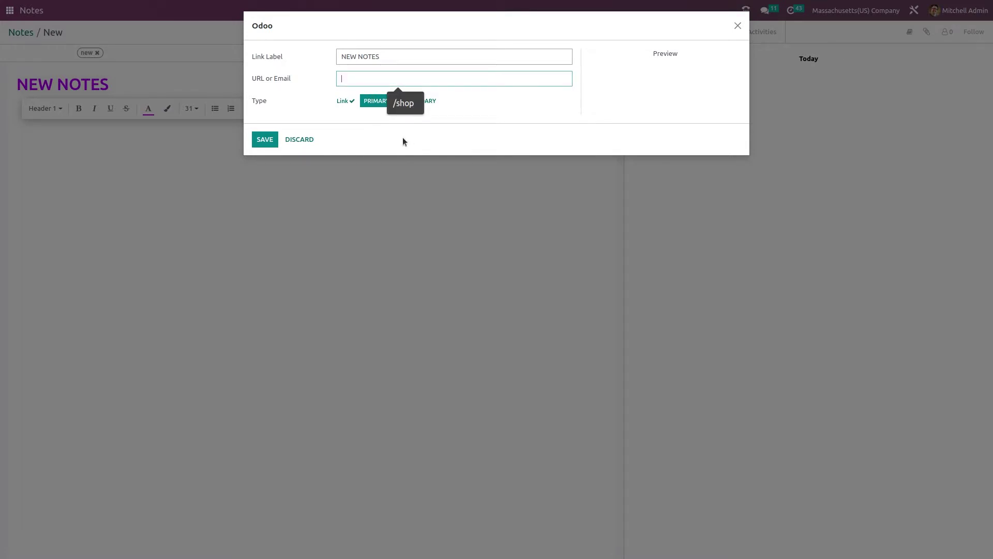
click(403, 104)
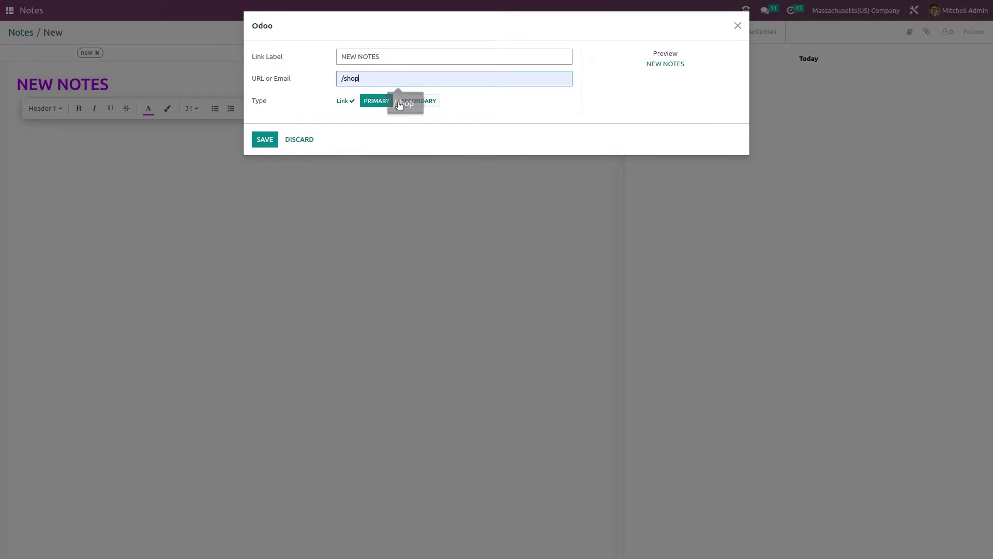
click(290, 140)
Add a bulleted list with items HI and EVERYONE below the heading.
click(122, 124)
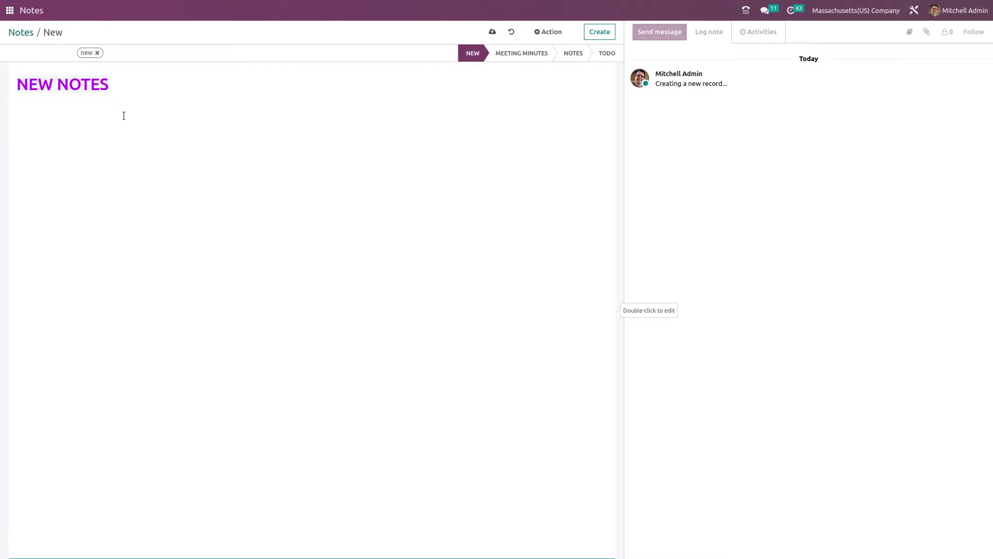
key(Return)
key(Return)
text(/)
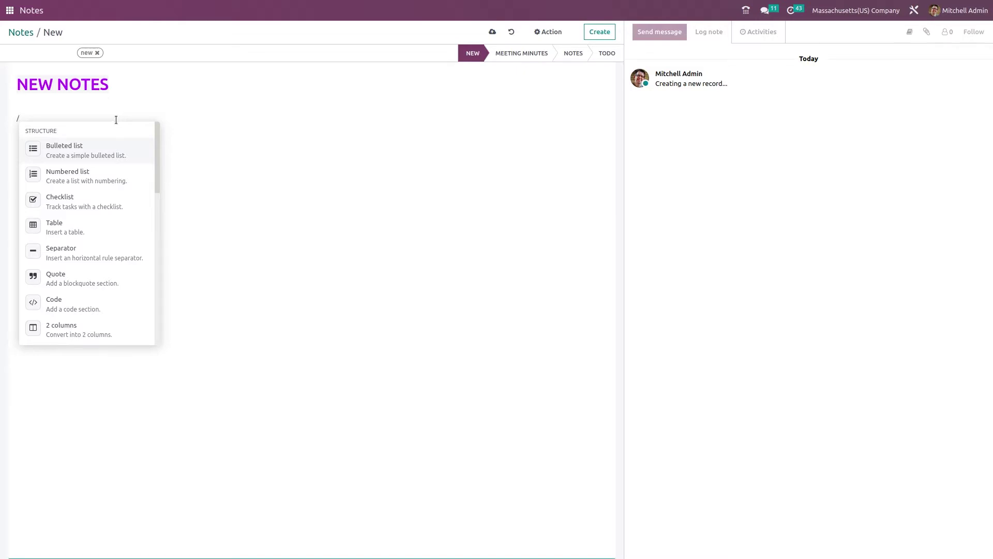
click(118, 151)
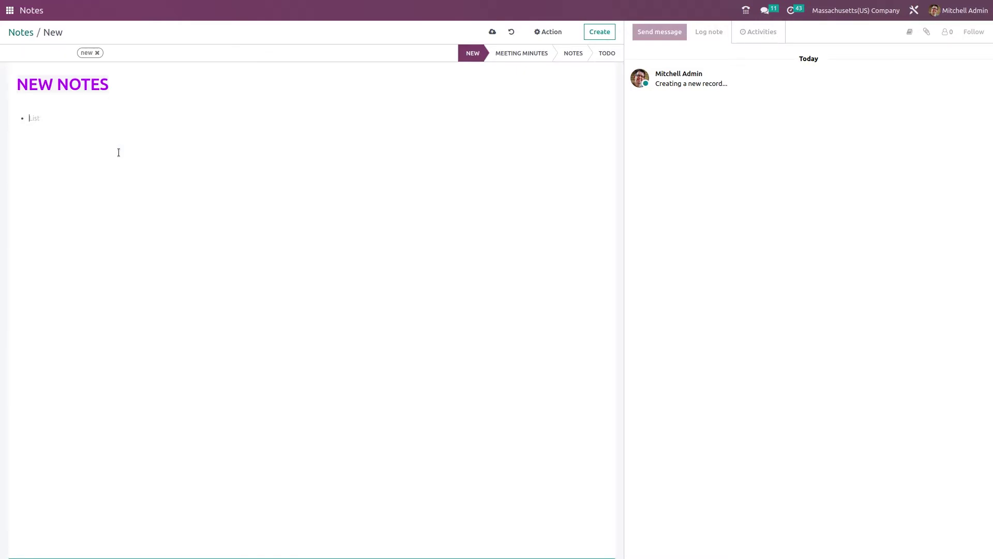
text(HI)
key(Return)
text(EVERYONE)
key(Return)
key(Return)
Add a numbered list with items hi and odoo.
text(/)
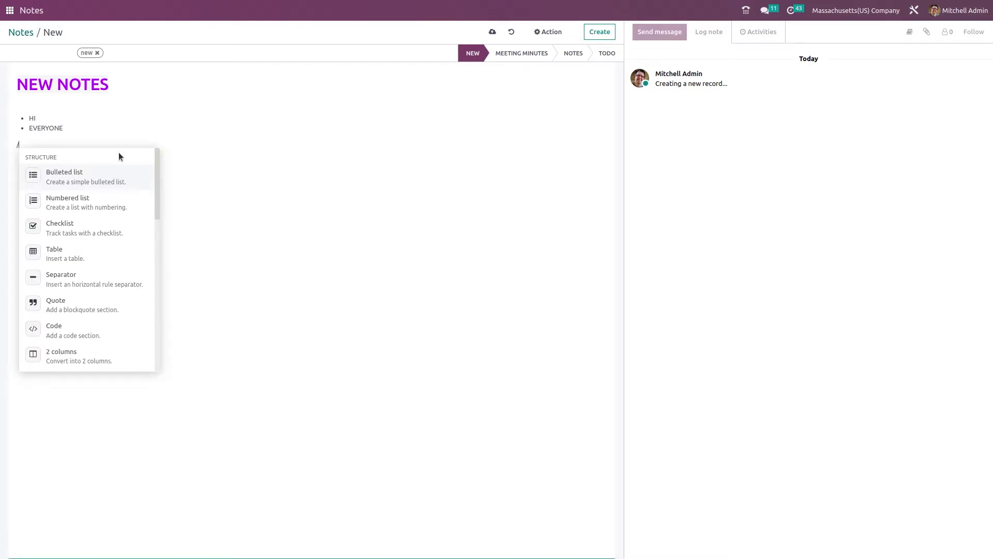
click(112, 205)
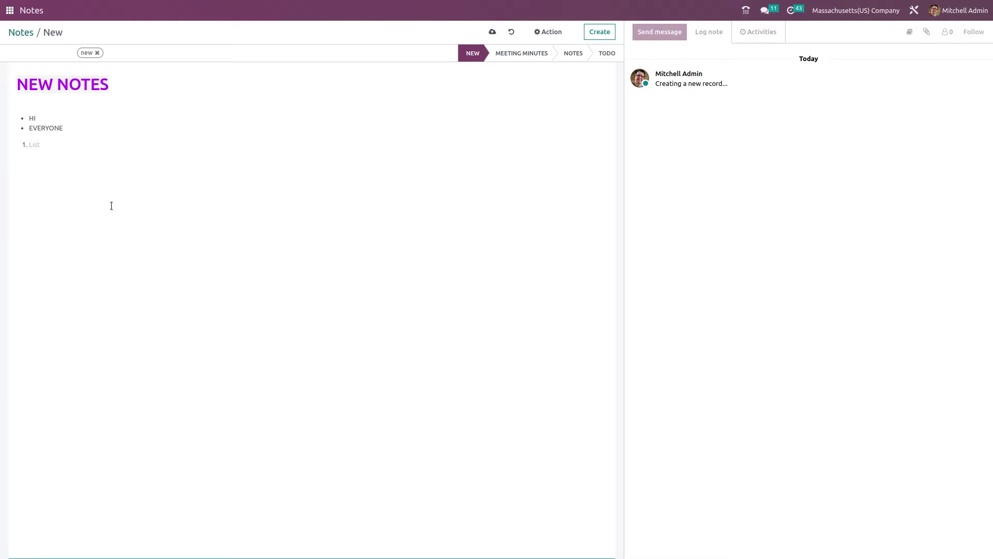
text(hi)
key(Return)
text(odoo)
key(Return)
key(Return)
Add a checklist with items call and meeting.
text(/)
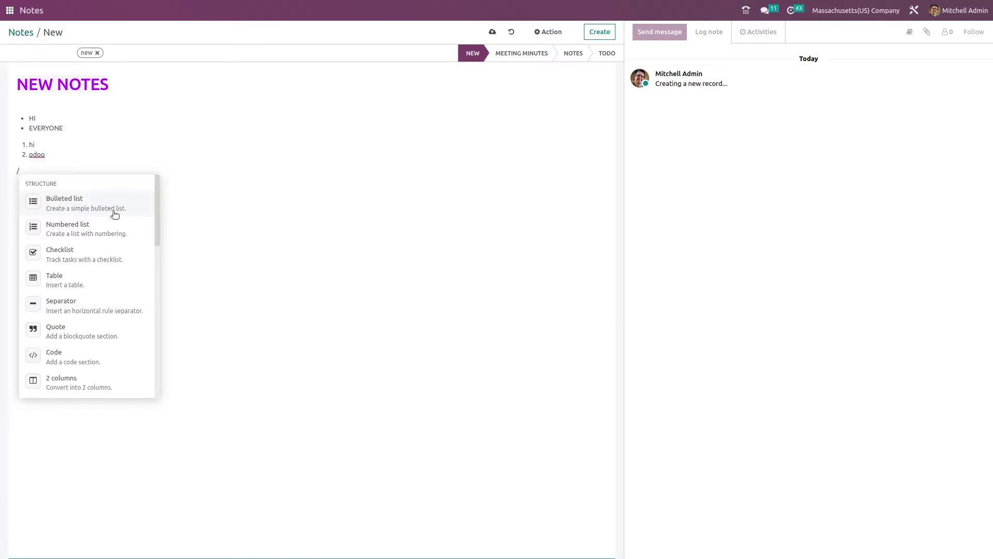
click(103, 255)
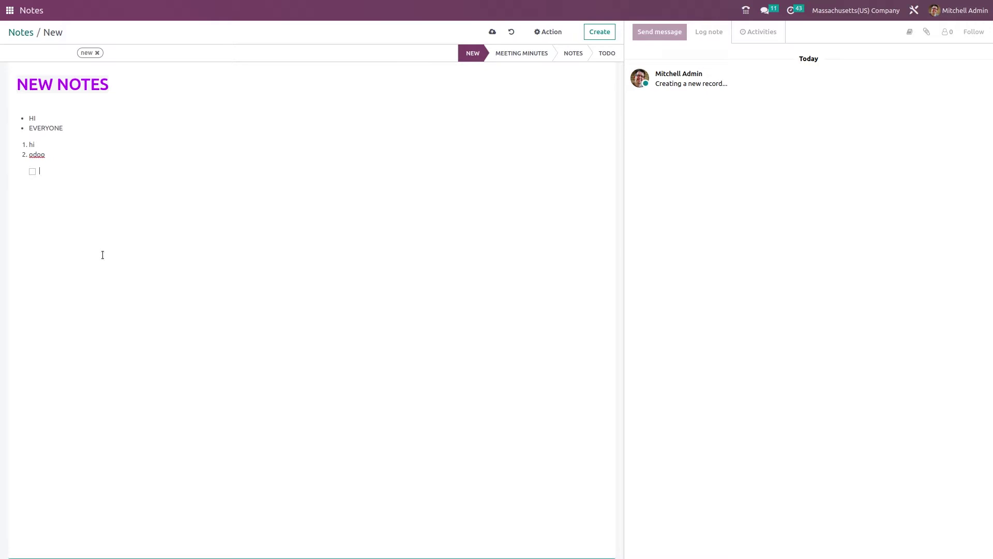
text(call)
key(Return)
text(meeting)
key(Return)
key(Return)
text(/)
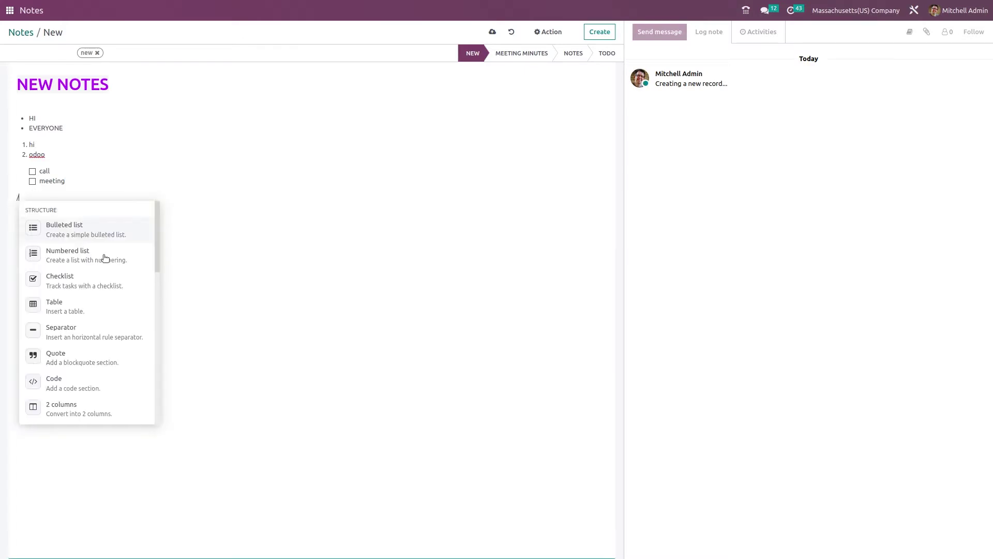
Insert an empty table three columns wide and two rows tall.
click(110, 308)
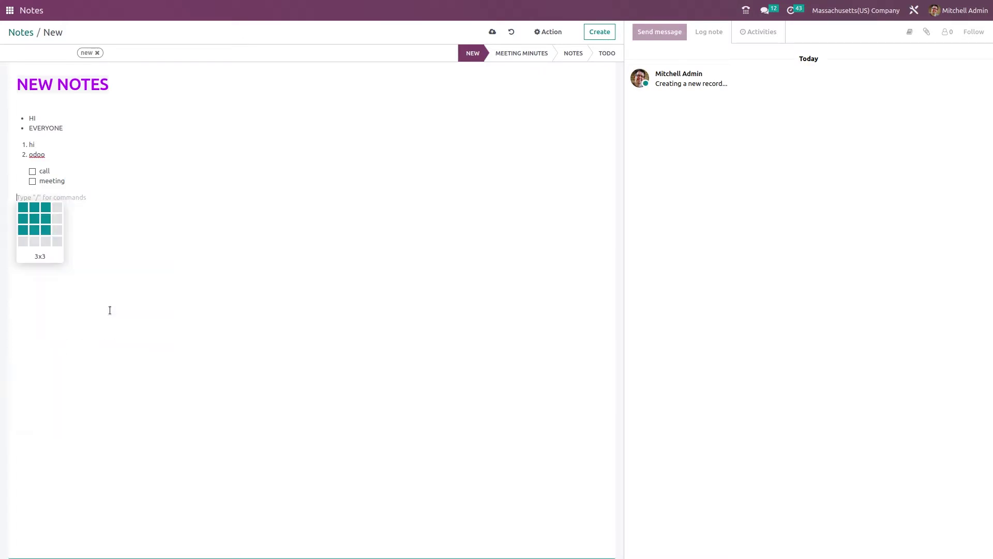
click(47, 221)
click(317, 207)
click(417, 204)
click(455, 226)
click(360, 232)
click(154, 228)
click(142, 210)
click(147, 248)
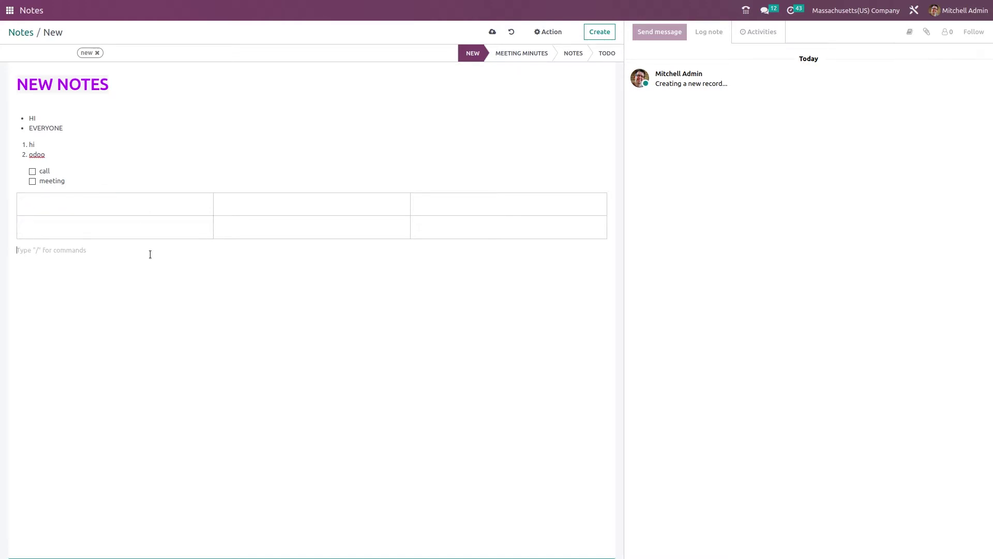
Add a horizontal separator on a new line under the title.
text(/)
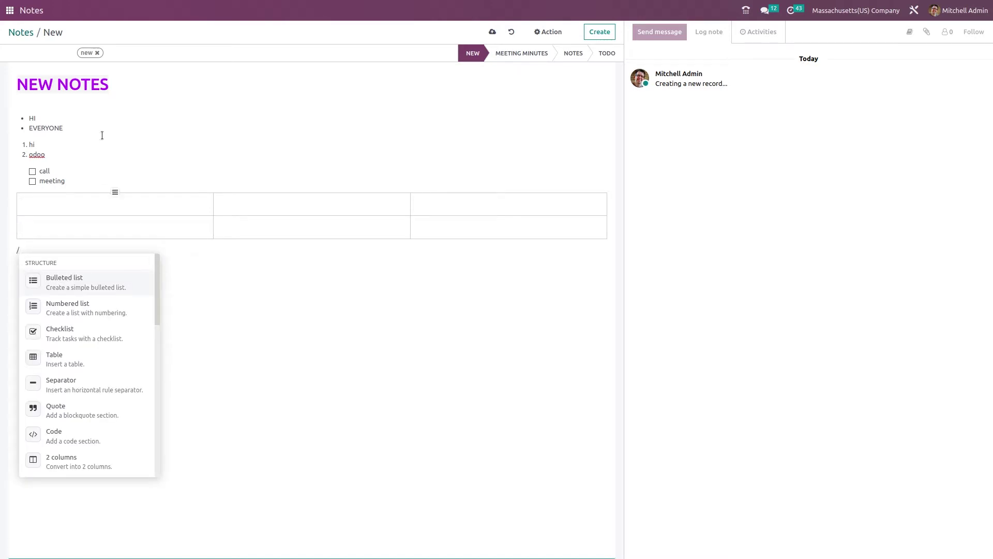
click(163, 83)
key(Return)
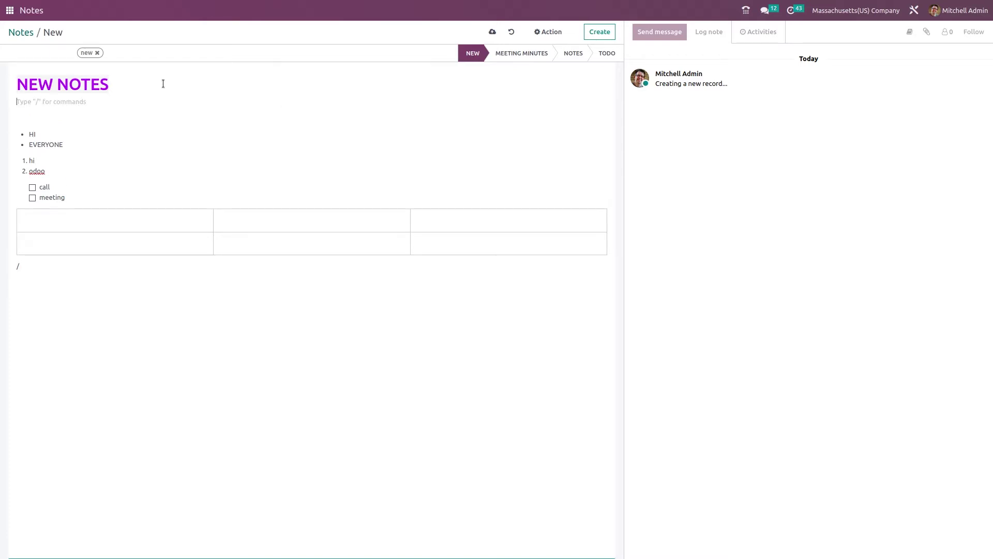
text(/)
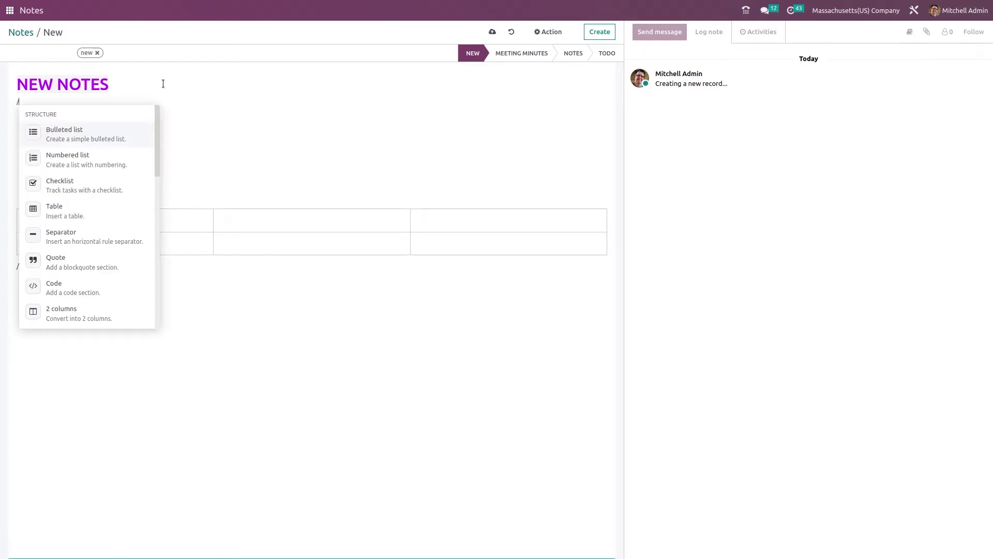
click(65, 228)
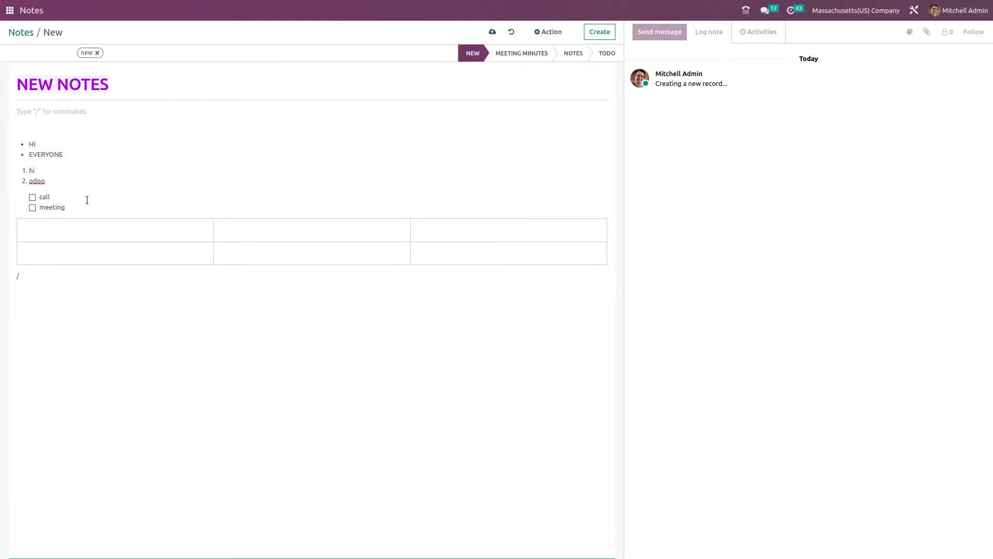
Add a quote block reading 'hi this is a new note' below the table.
click(49, 275)
key(BackSpace)
text(/)
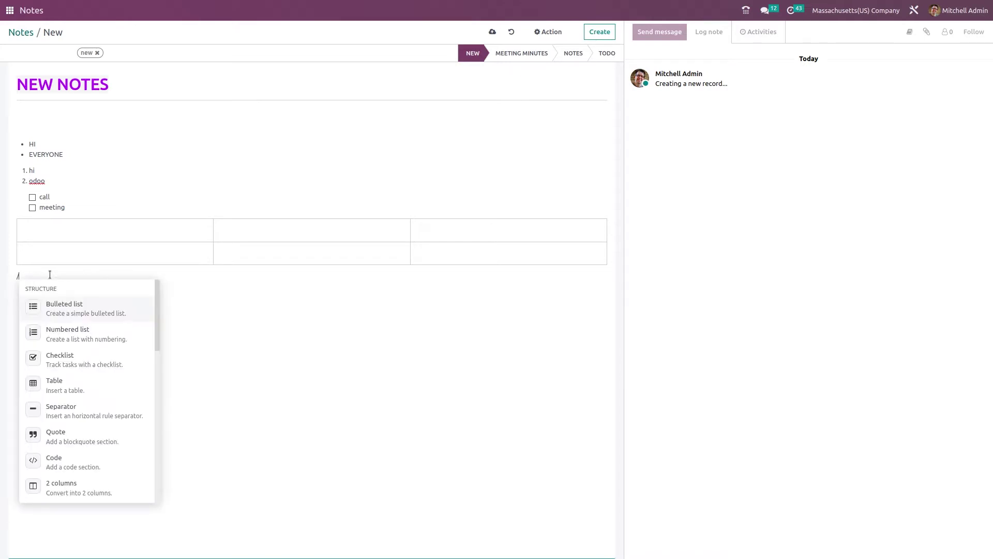
click(57, 440)
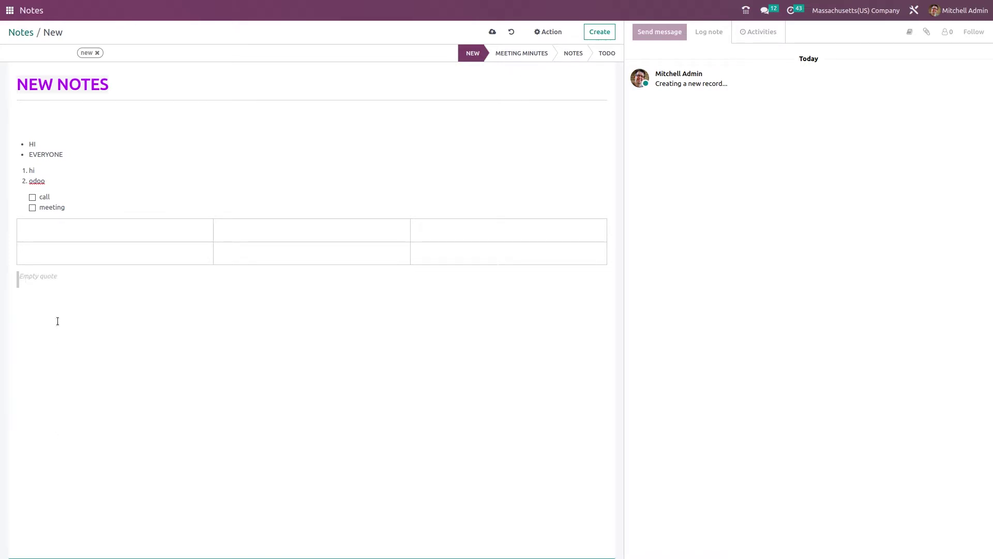
text(Hi this is a new note)
key(Return)
Add a code line print 'hello' below the quote, fixing the typo.
text(/)
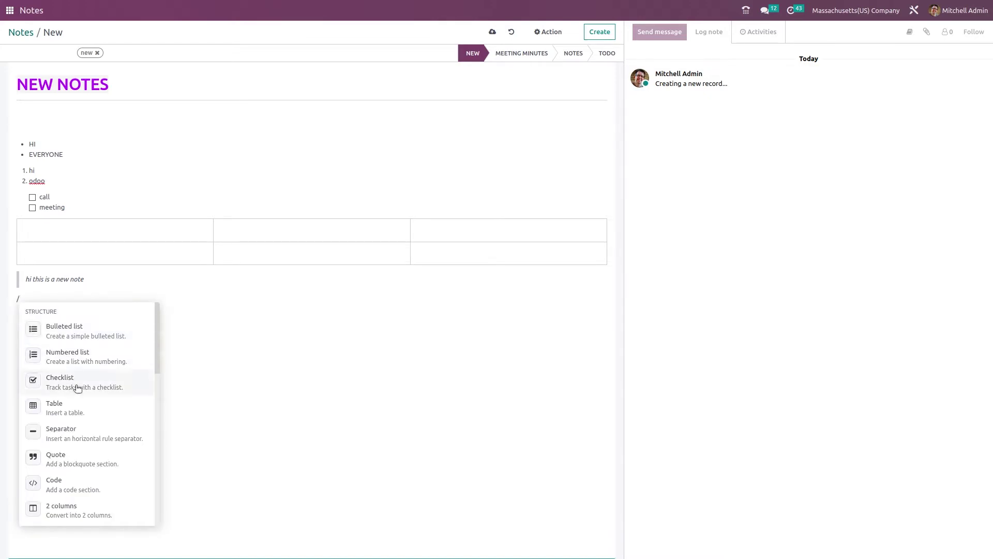
scroll(80, 451, down, 1)
click(77, 444)
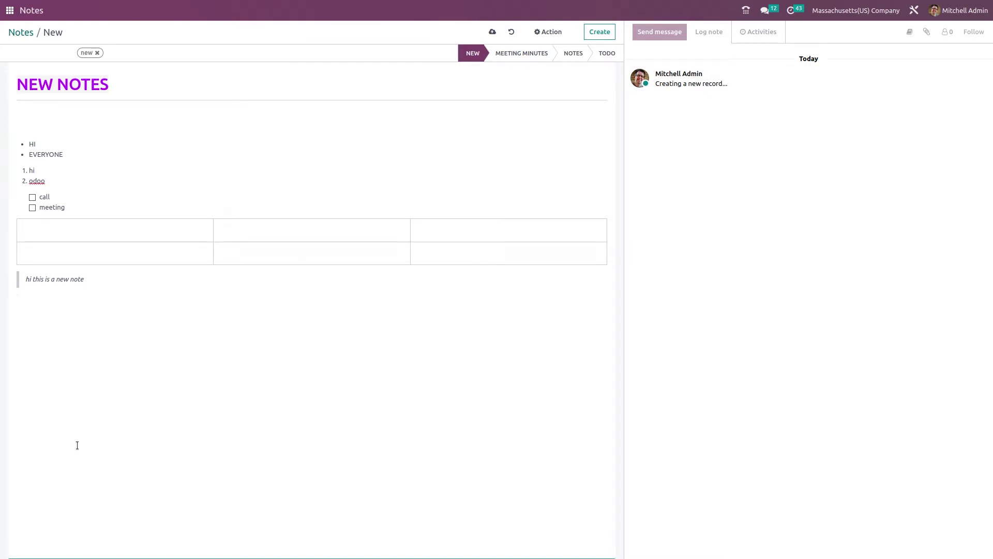
text(prinyt 'hello)
click(33, 299)
key(BackSpace)
key(Return)
text(/)
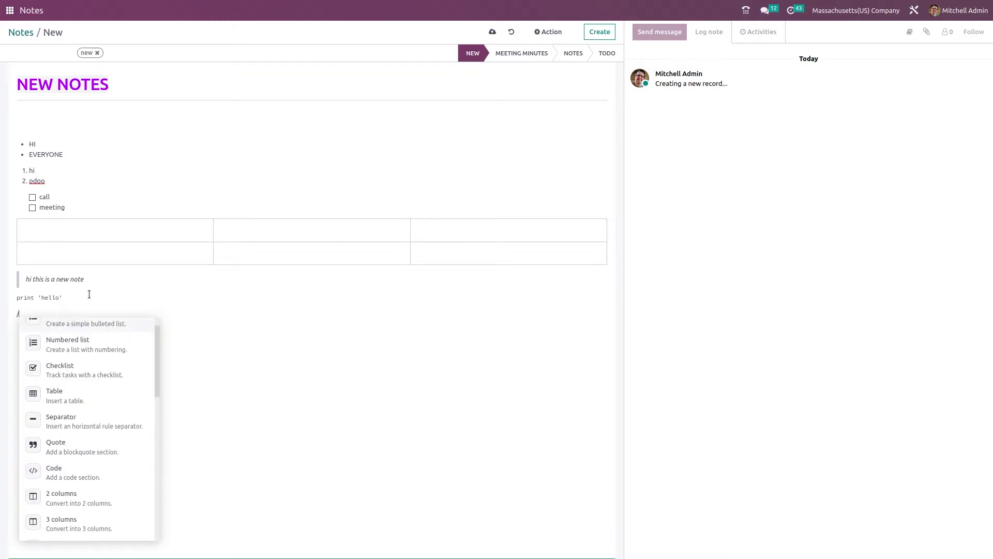
Split the line into a two-column layout, then expand it to three columns.
scroll(70, 453, down, 2)
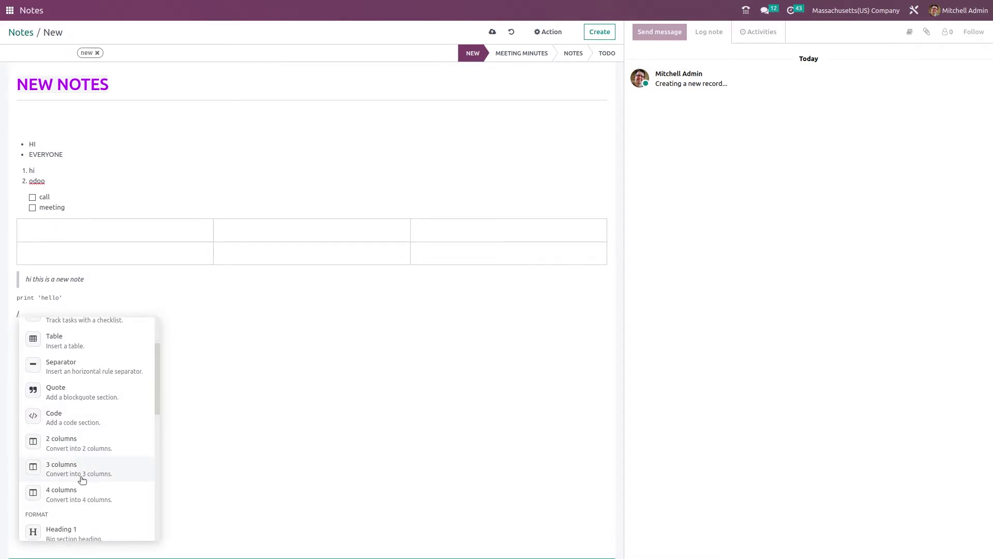
click(75, 450)
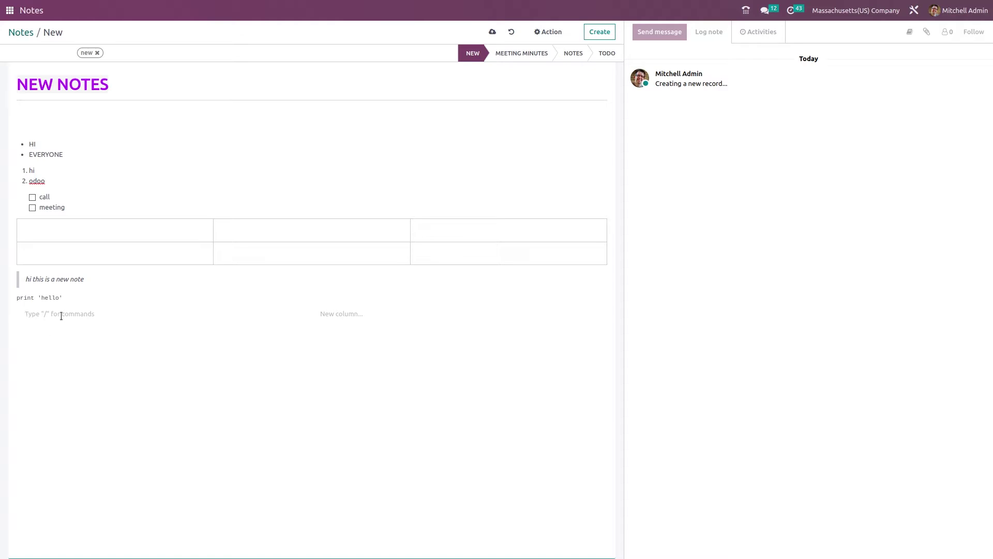
click(337, 315)
click(94, 323)
click(371, 317)
click(208, 315)
text(/)
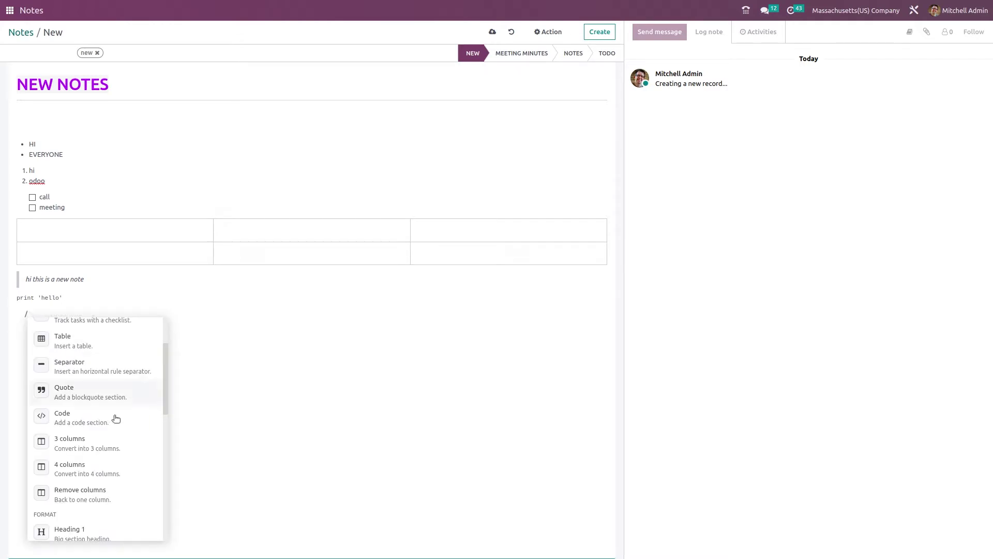
click(105, 444)
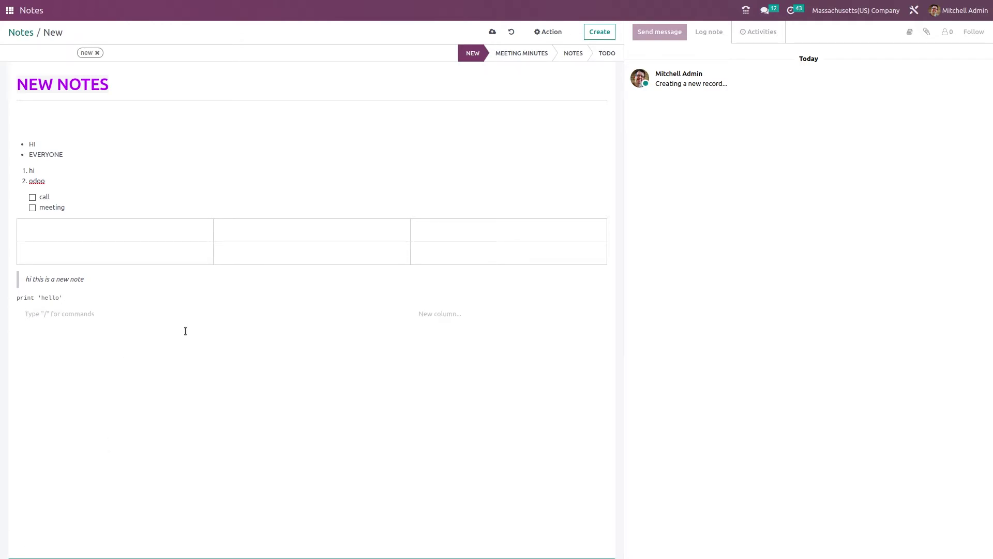
Fill the three columns with 1, 2 and 3, correcting a mistyped 4.
click(287, 312)
click(449, 309)
click(161, 322)
text(1)
click(264, 309)
text(2)
click(420, 309)
text(4)
key(BackSpace)
text(3)
click(402, 349)
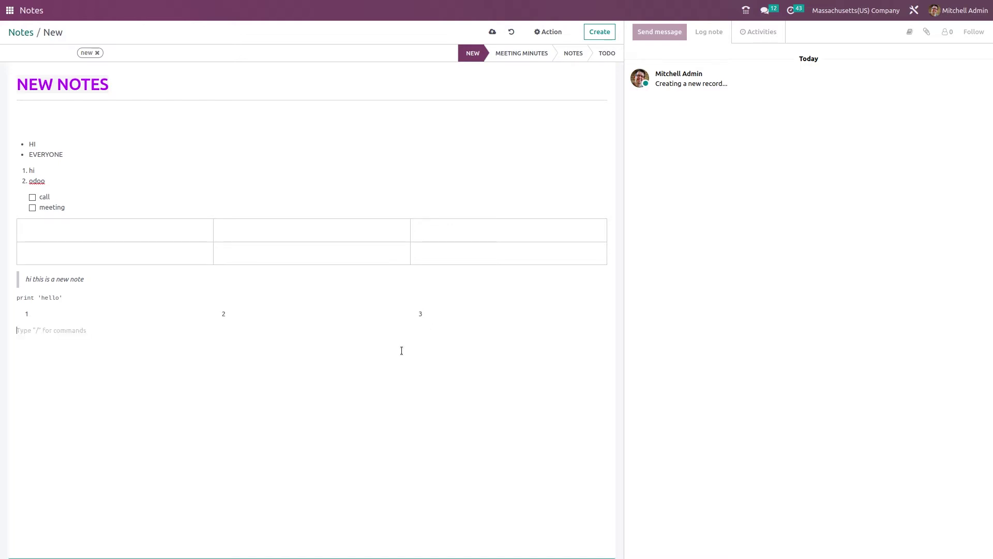
Convert the row to four columns and enter 4 in the new fourth column.
click(463, 313)
text(/)
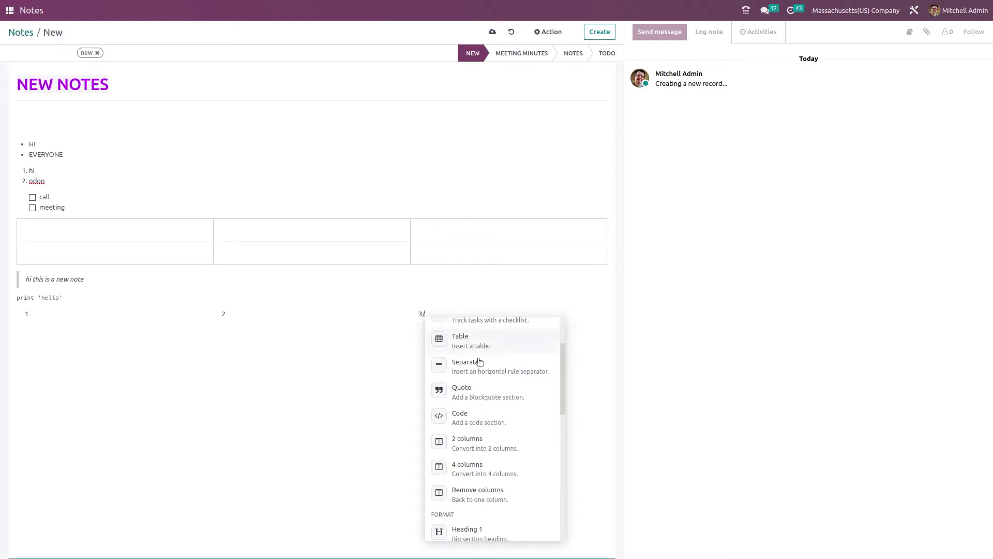
click(467, 467)
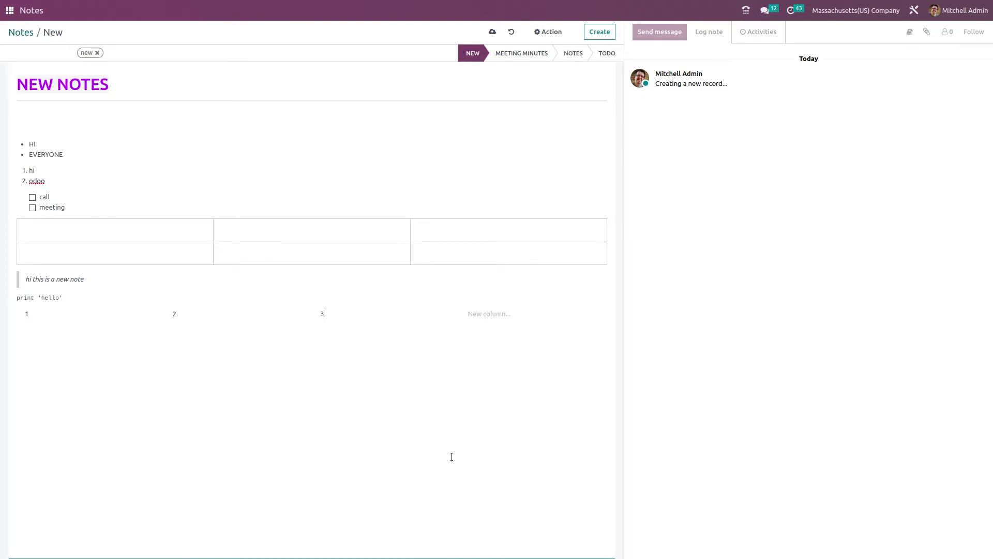
click(483, 316)
text(4)
click(463, 333)
Type hello and switch its text direction to right-to-left.
text(/)
scroll(102, 481, down, 1)
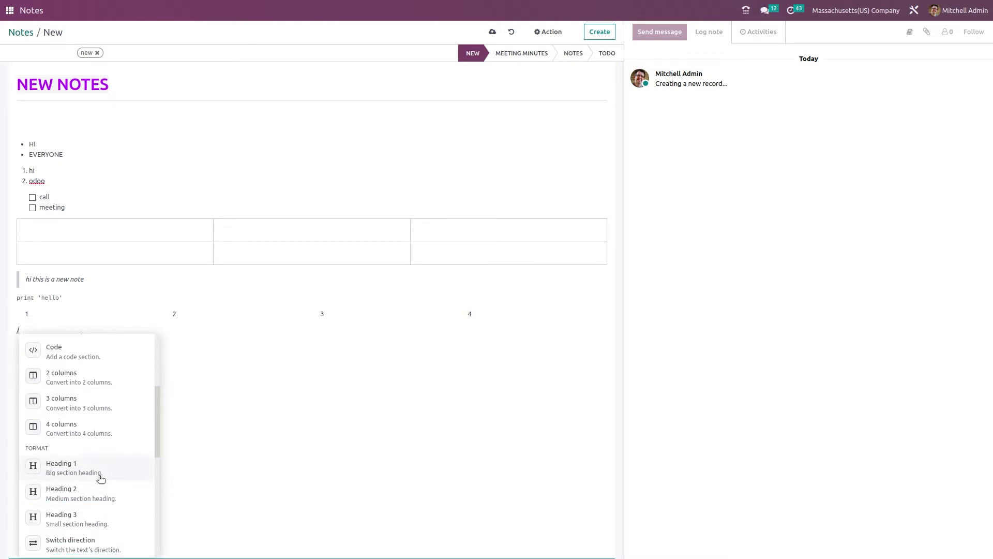
scroll(95, 437, down, 2)
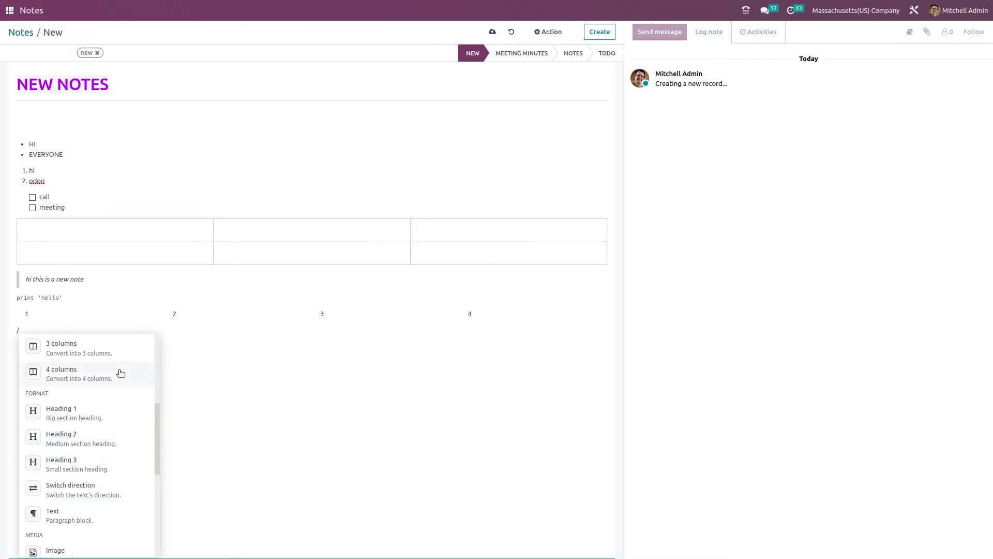
key(BackSpace)
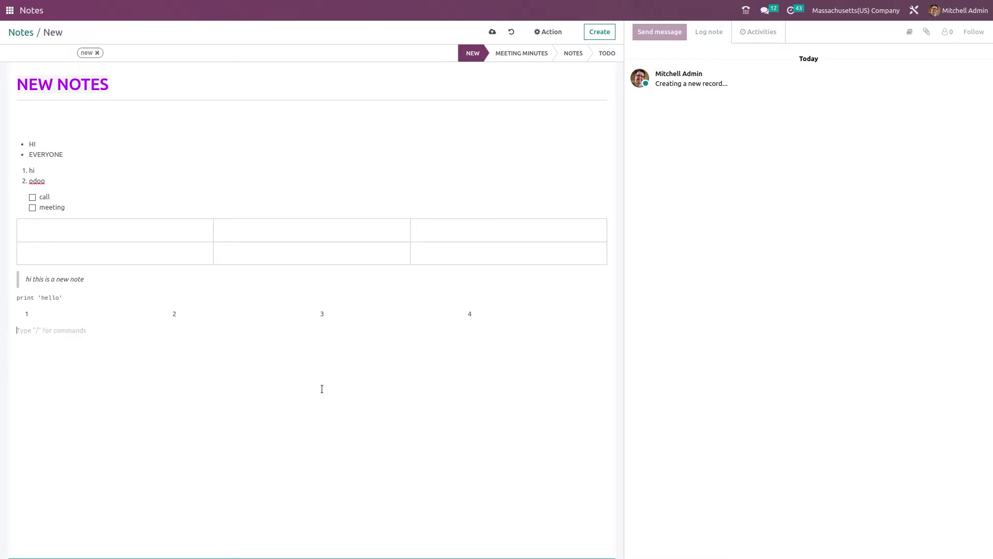
text(hello/)
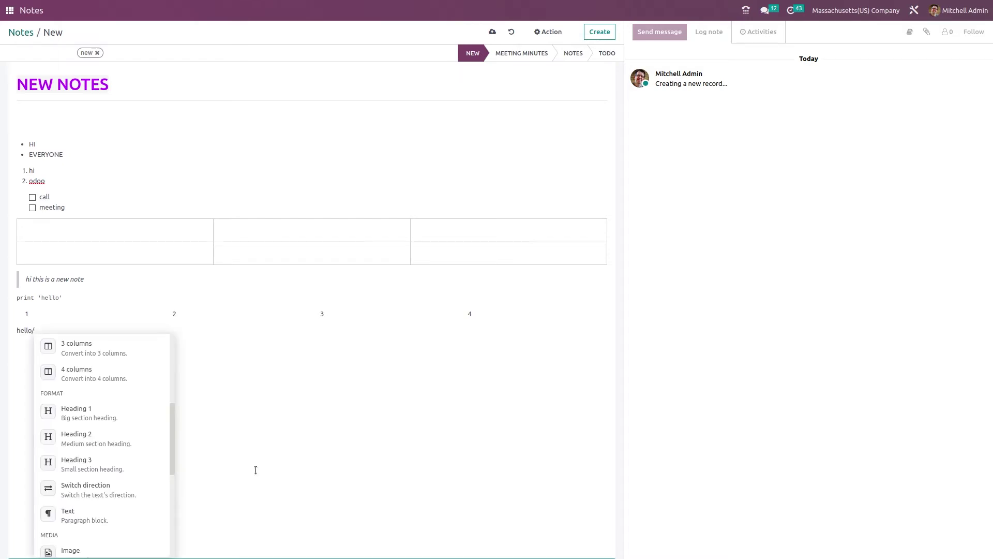
click(83, 491)
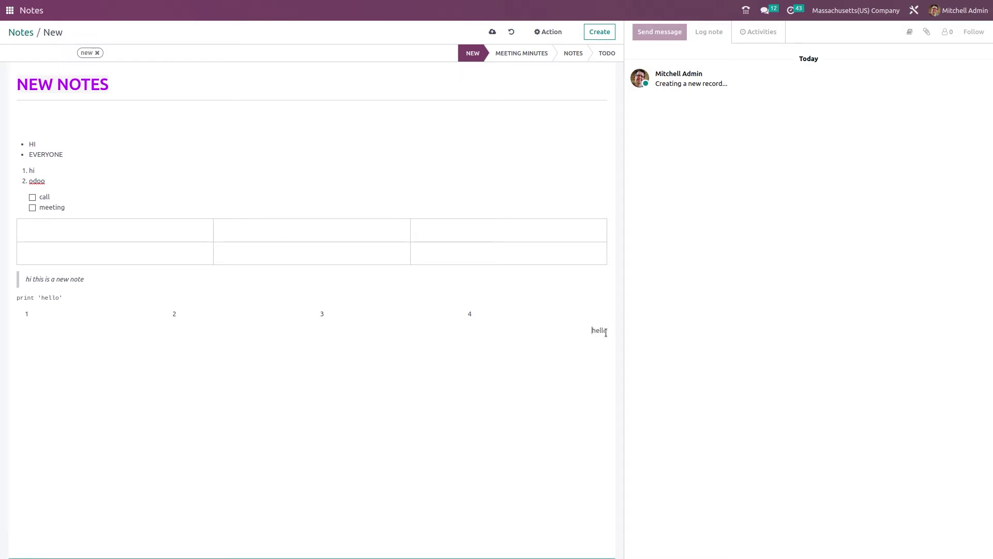
Switch the hello line back to left-to-right with /Switch direction.
drag(606, 332, 581, 331)
click(588, 331)
text(/)
click(653, 481)
Add a new plain Text paragraph below hello.
key(Return)
text(/)
scroll(83, 269, down, 2)
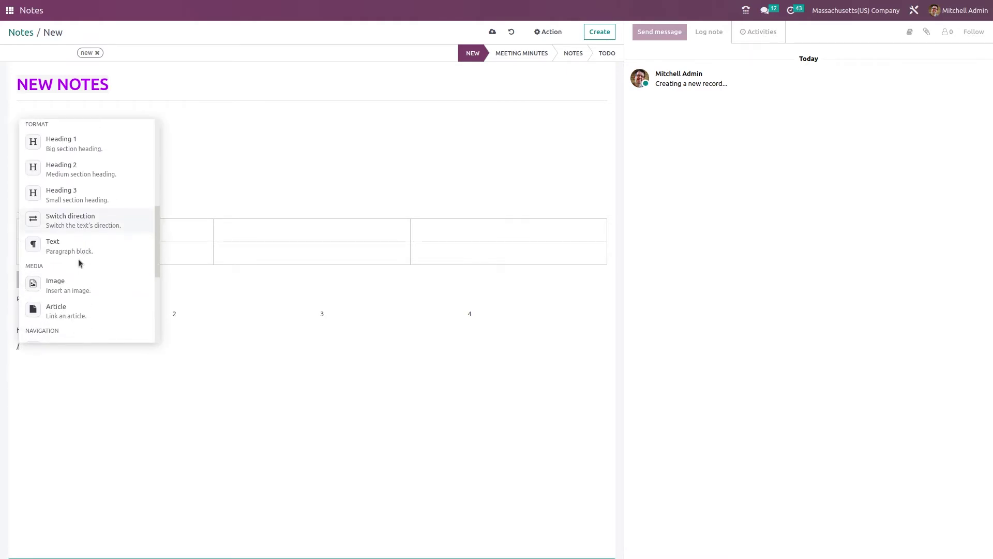
click(77, 253)
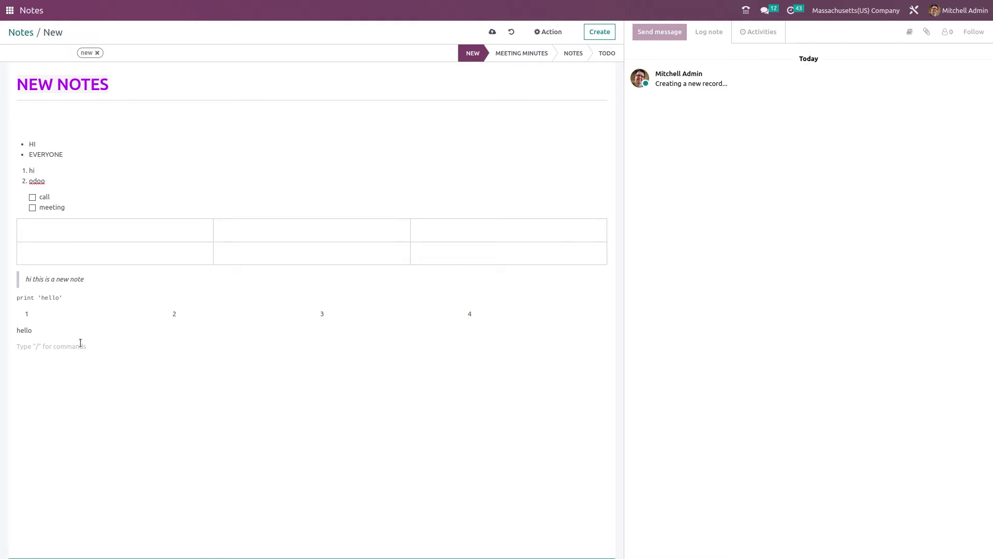
text(/)
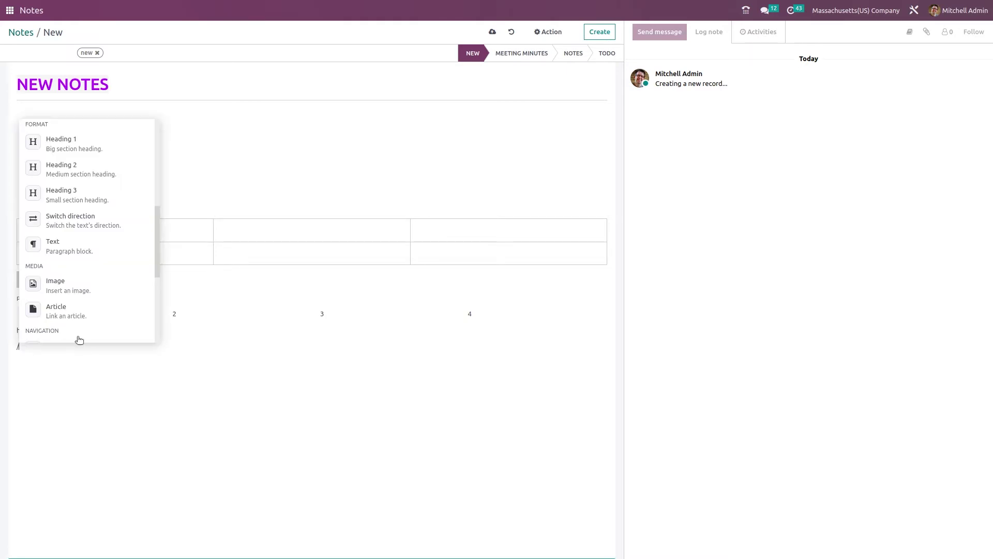
scroll(65, 259, down, 1)
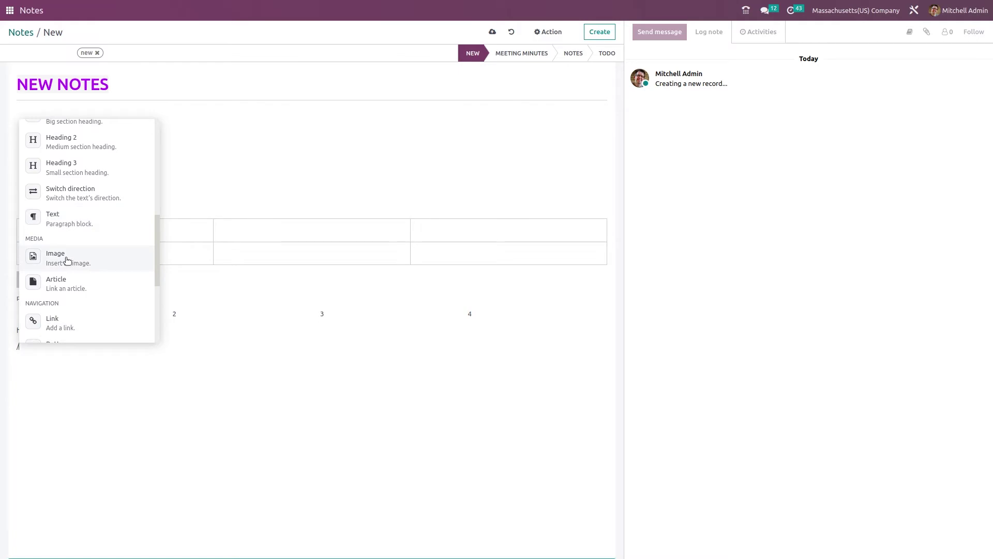
Insert a link to the Welcome knowledge article.
click(71, 286)
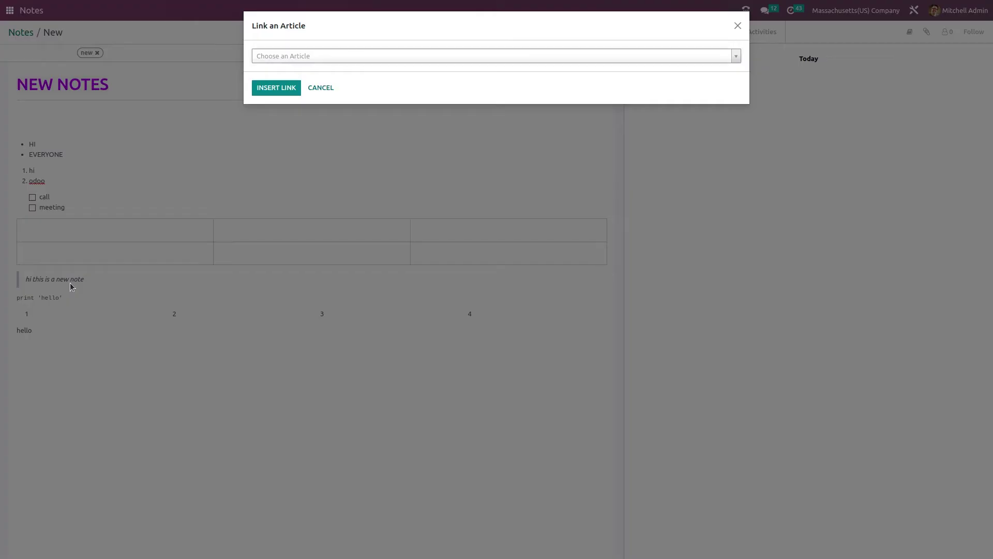
click(323, 61)
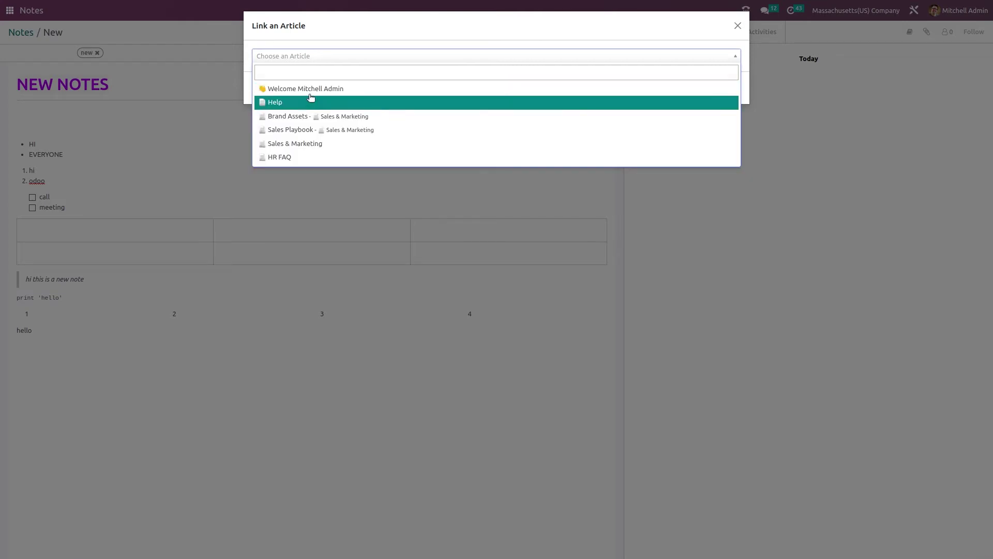
click(311, 92)
click(286, 91)
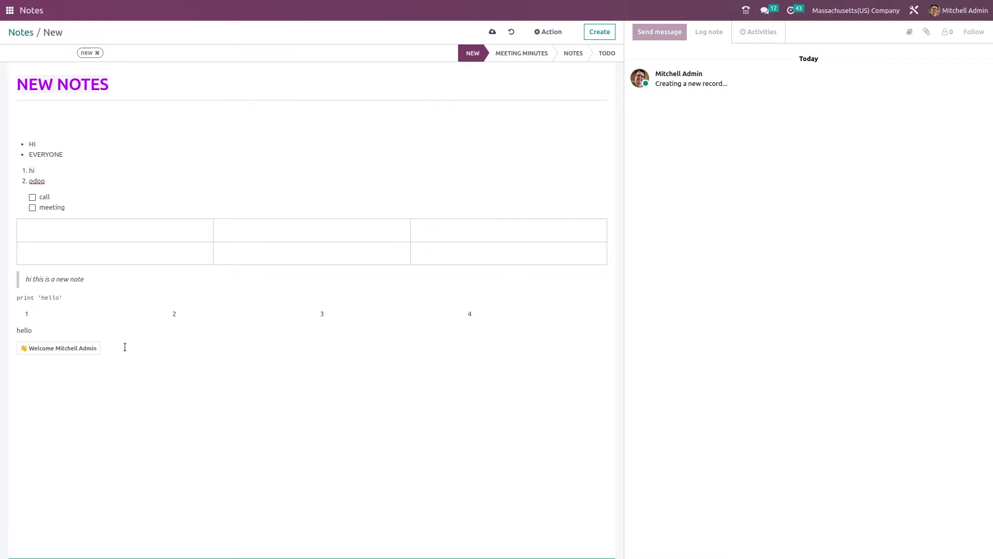
key(Return)
Add a primary hello button linking to /shop with Outline + Rounded style.
text(/)
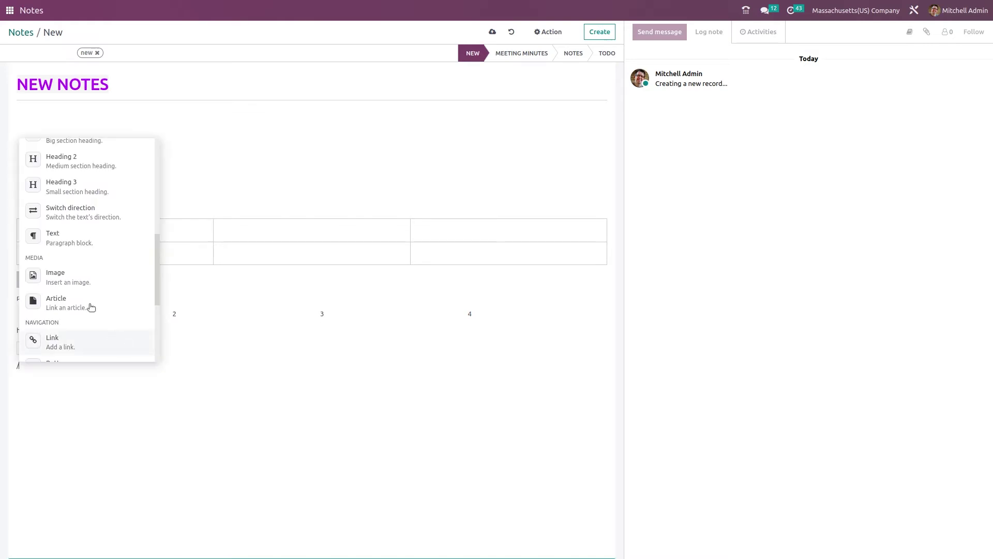
scroll(70, 297, down, 2)
click(60, 268)
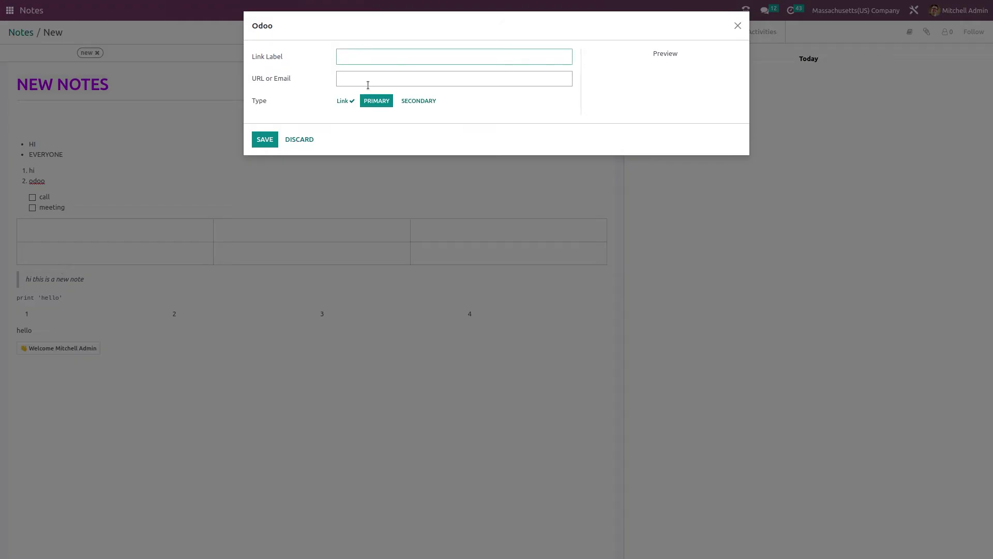
click(393, 60)
click(399, 80)
click(376, 83)
click(391, 106)
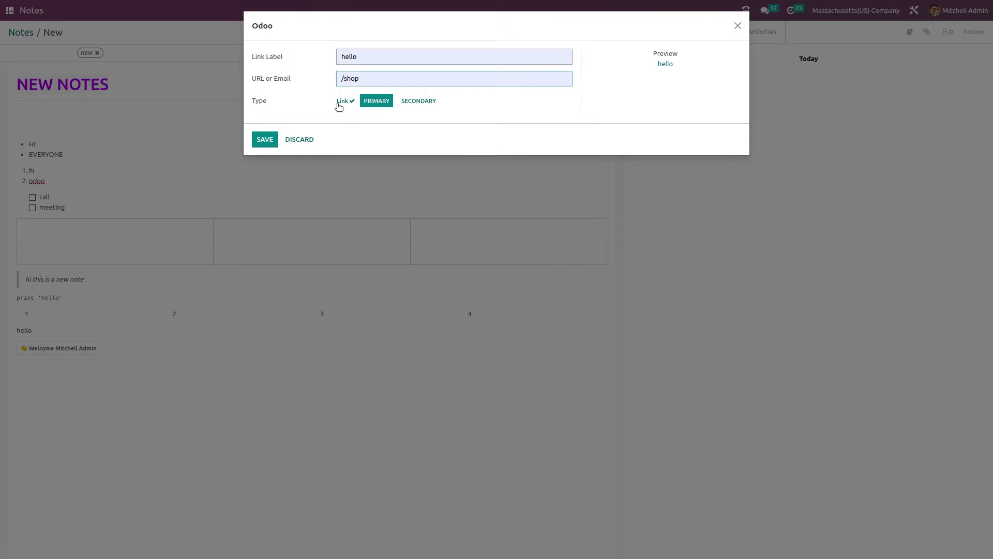
click(373, 101)
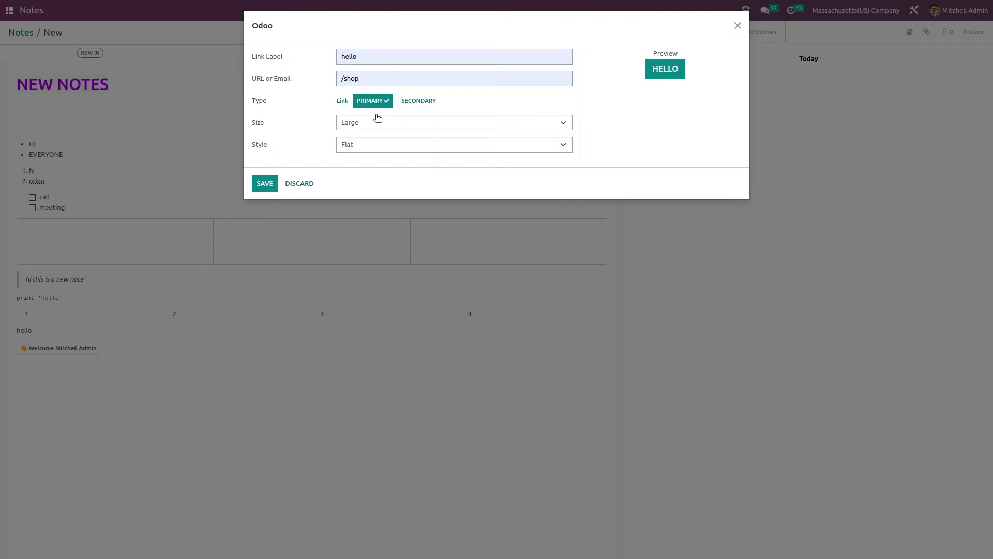
click(370, 146)
click(367, 182)
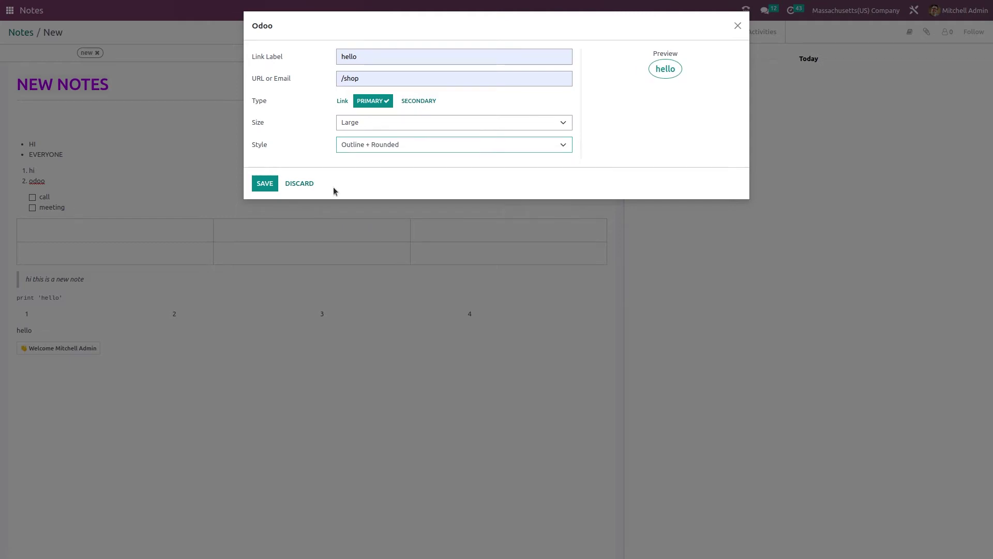
click(274, 190)
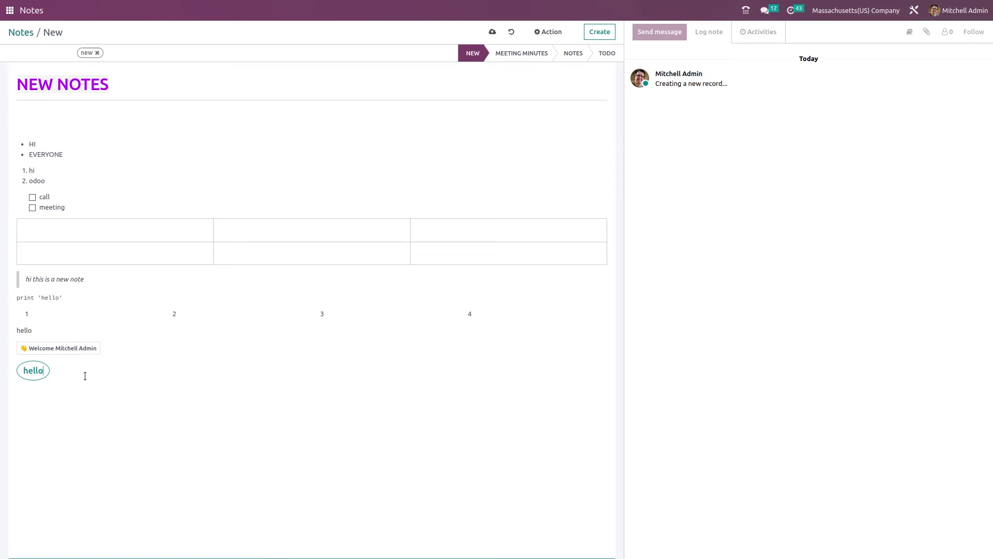
text(/)
key(Return)
Start a new button labelled HELLO with the address /shop.
text(/)
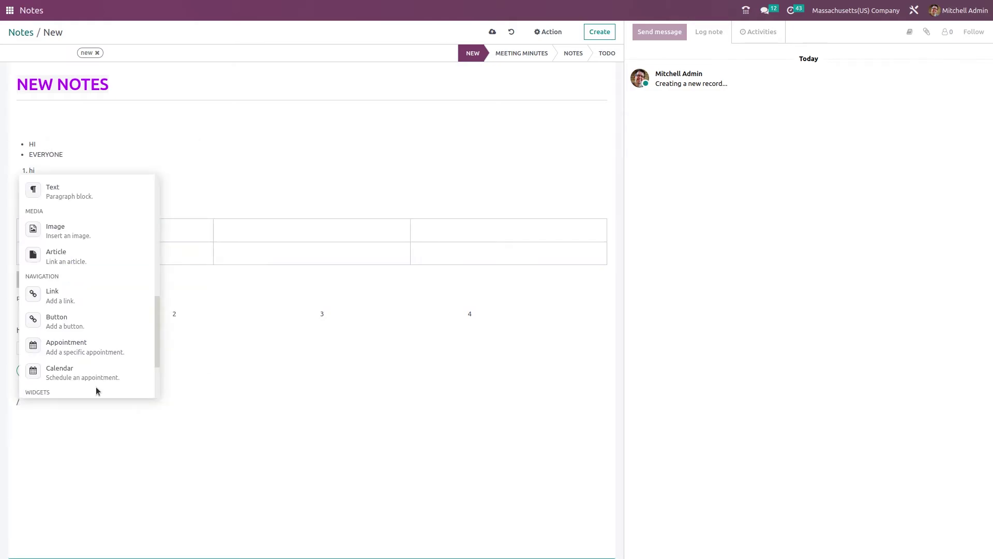
click(57, 403)
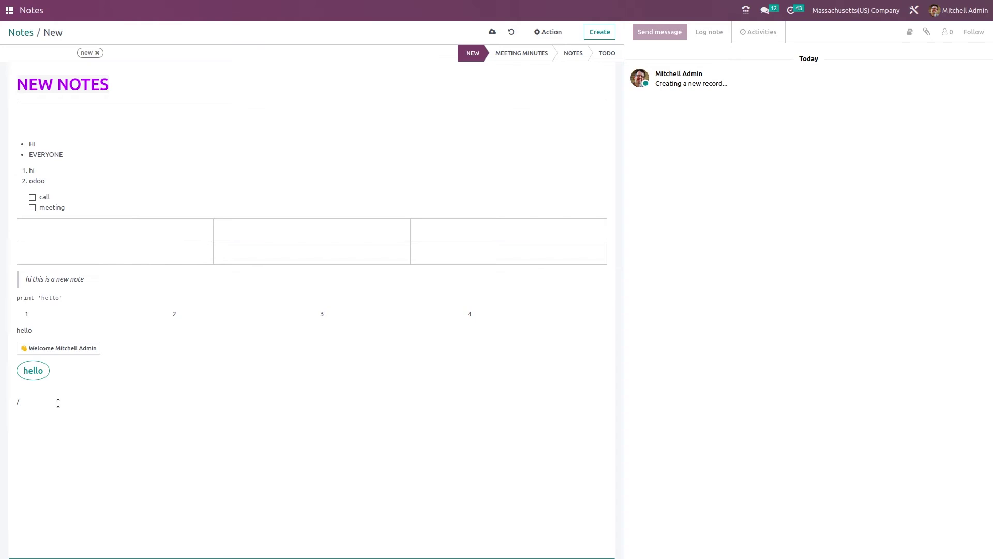
key(BackSpace)
text(/)
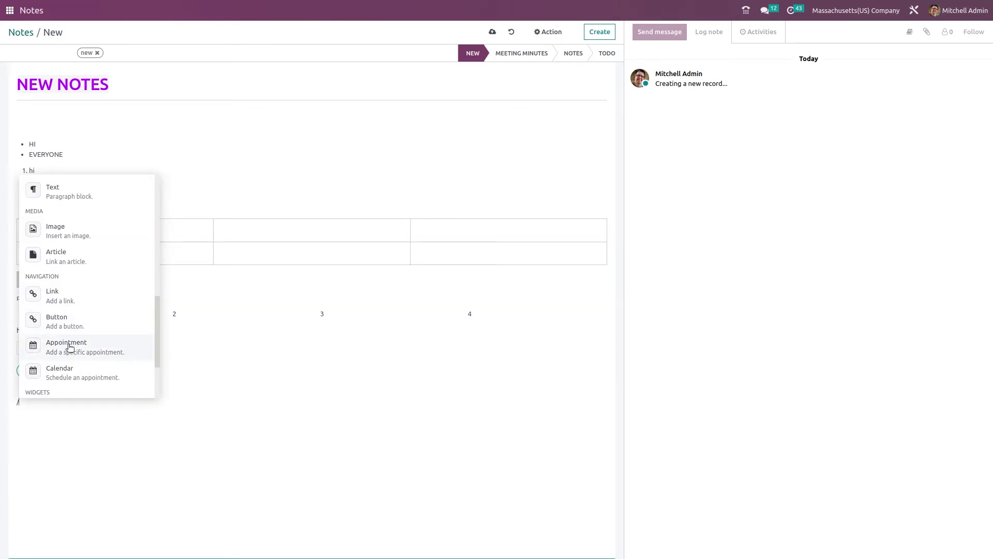
click(52, 311)
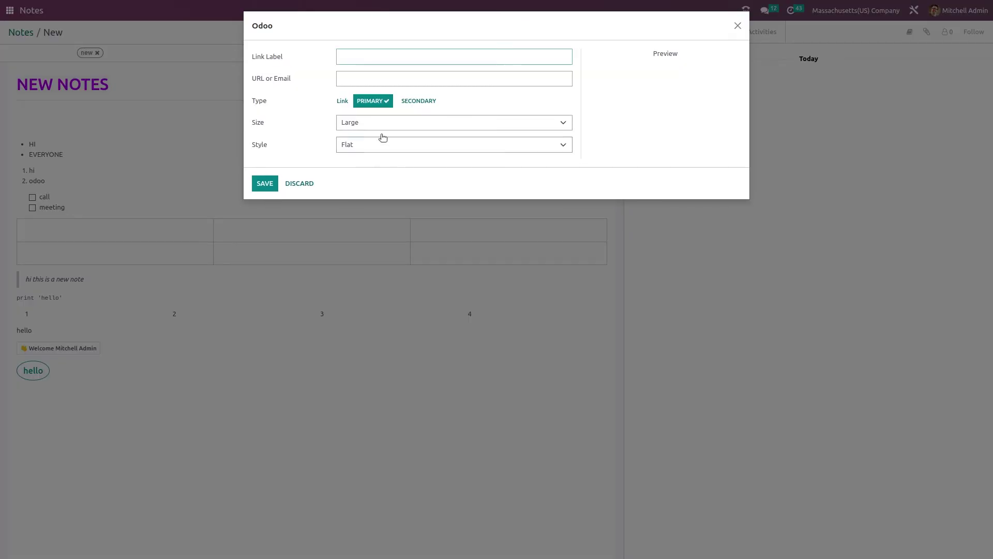
click(393, 57)
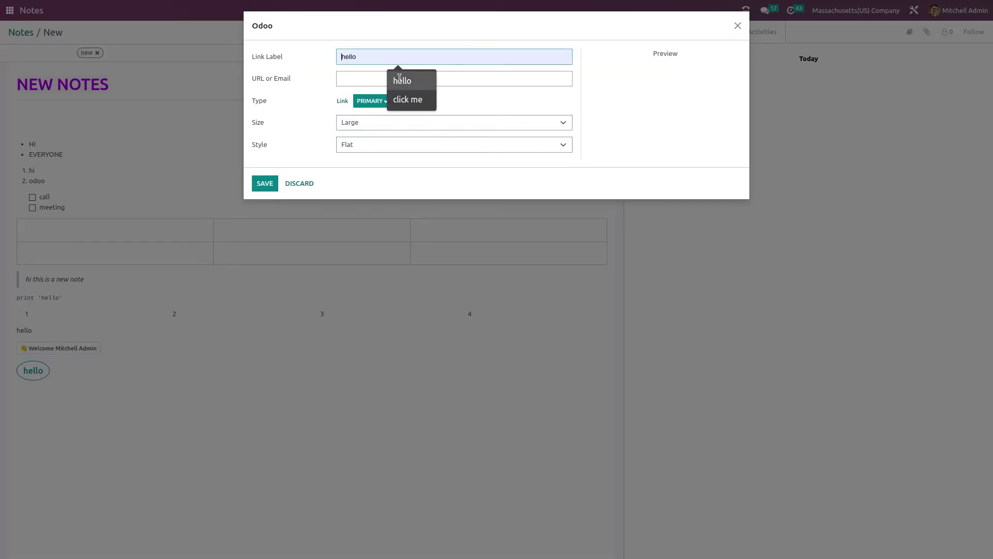
click(409, 80)
click(373, 83)
text(/shop)
Make the HELLO button Medium size with Flat style and insert it.
click(369, 122)
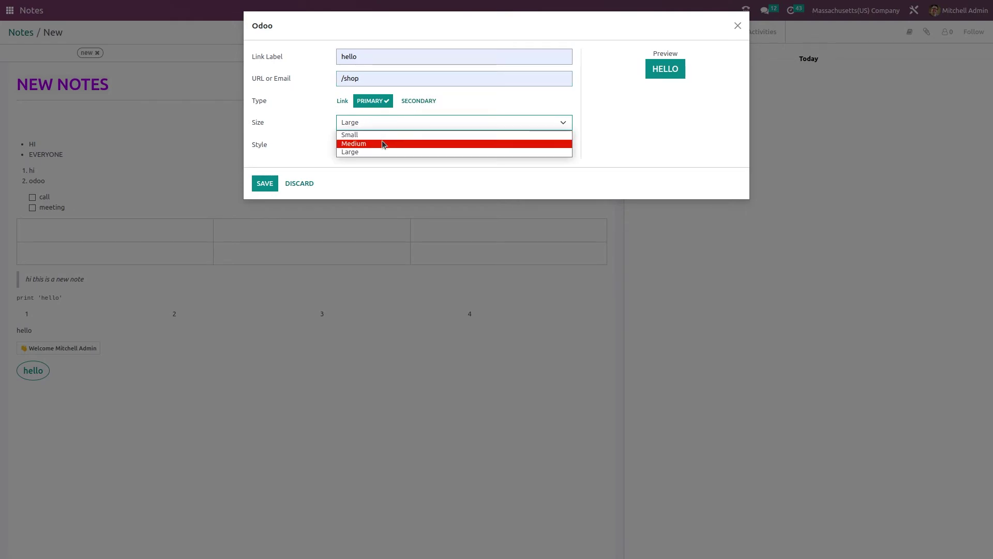
click(382, 143)
click(381, 145)
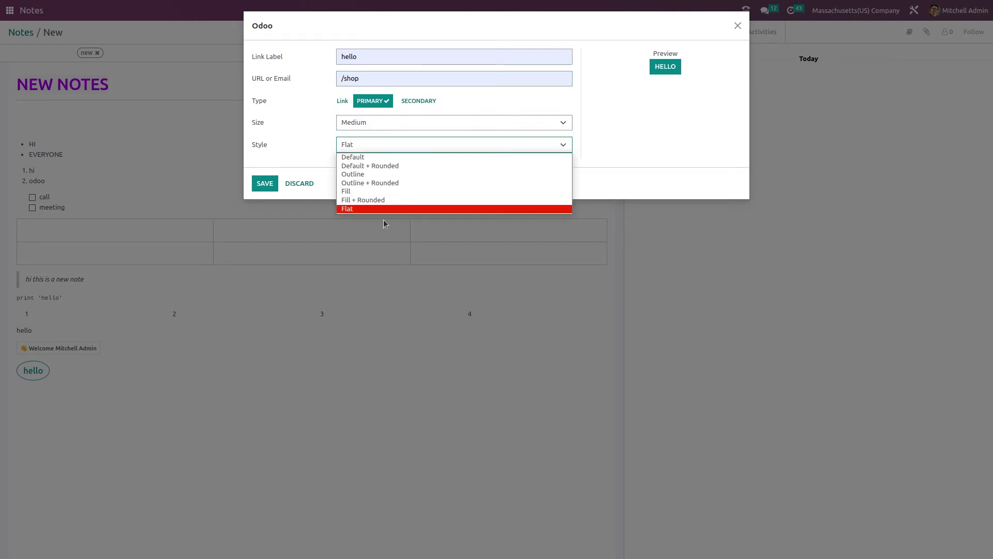
click(347, 283)
click(265, 183)
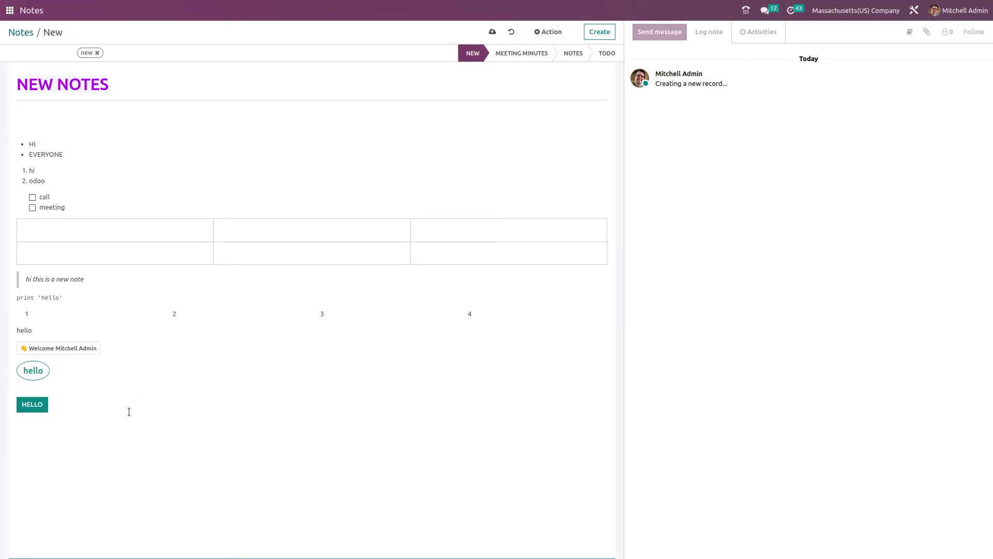
click(129, 411)
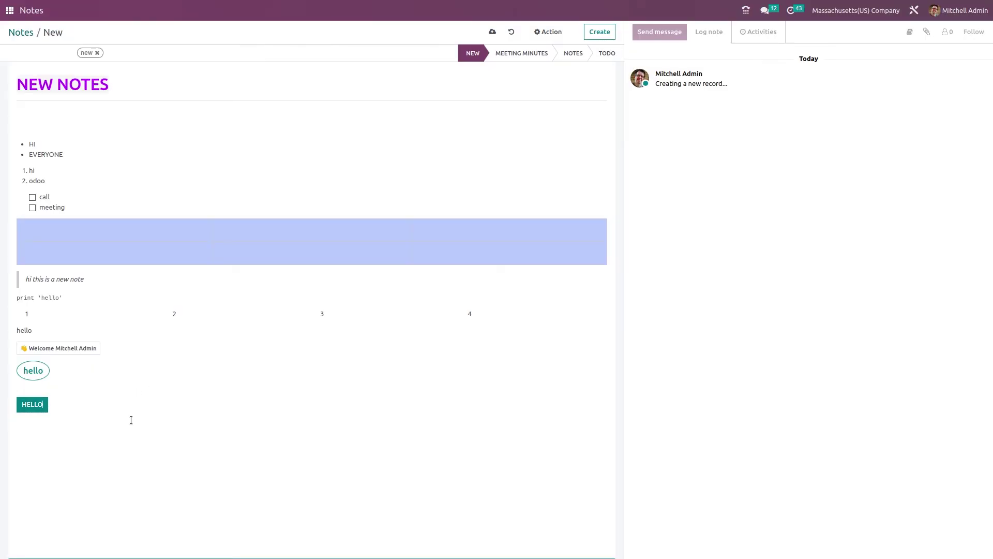
click(61, 404)
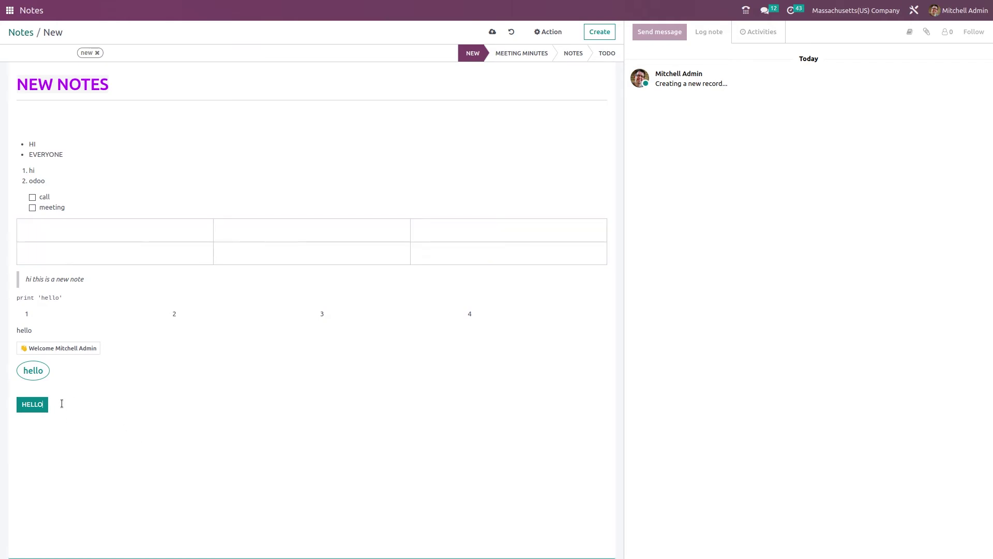
Insert a 'Schedule an Appointment' link for the Technical Demo Test appointment type.
text(/)
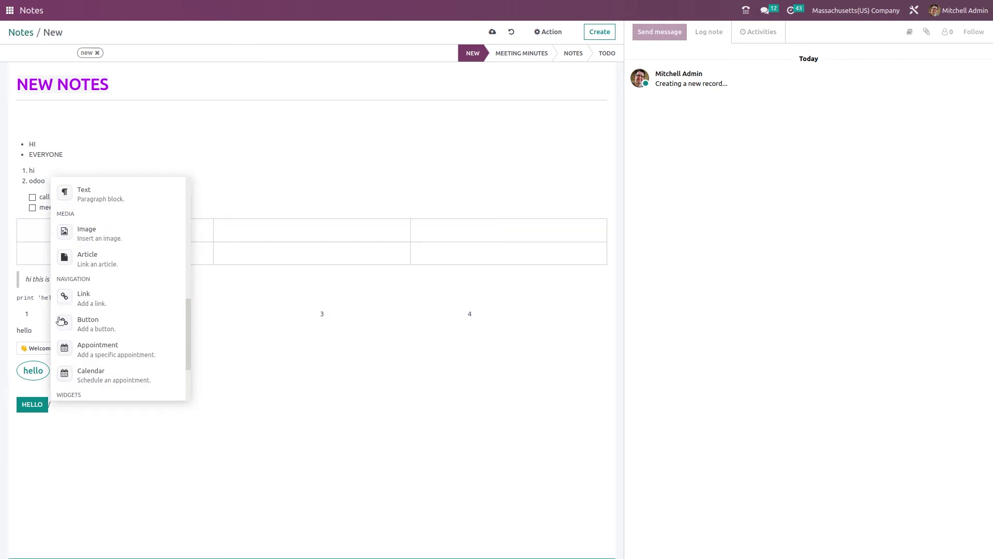
scroll(97, 357, down, 1)
scroll(97, 361, down, 1)
click(98, 266)
click(388, 58)
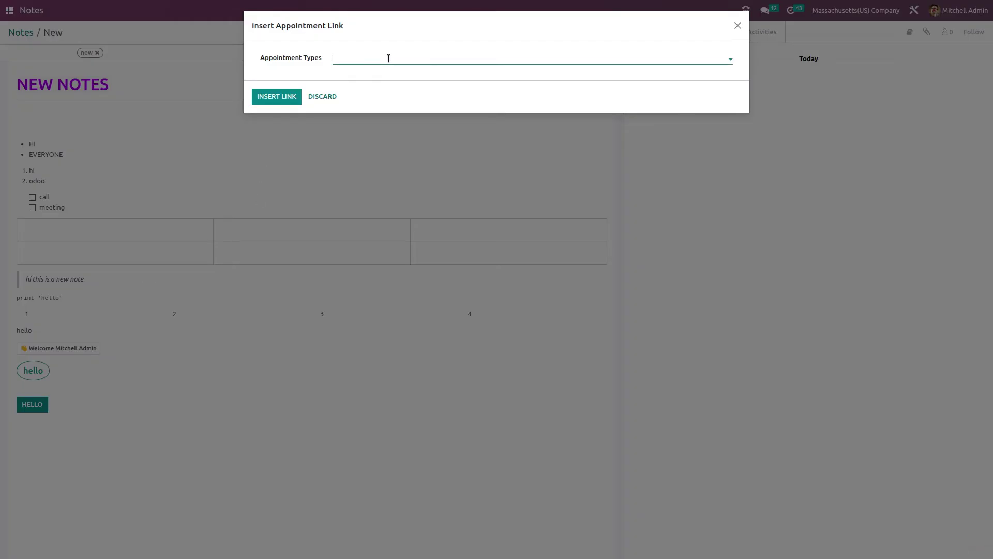
click(280, 98)
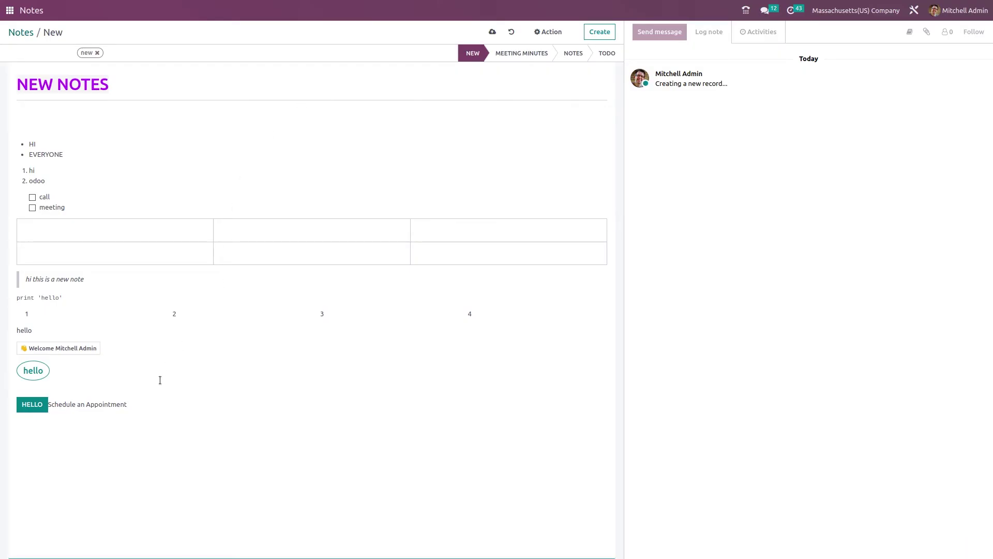
click(153, 399)
Insert an 'Our Appointment Types' link with the Calendar command.
text(/)
scroll(154, 403, down, 10)
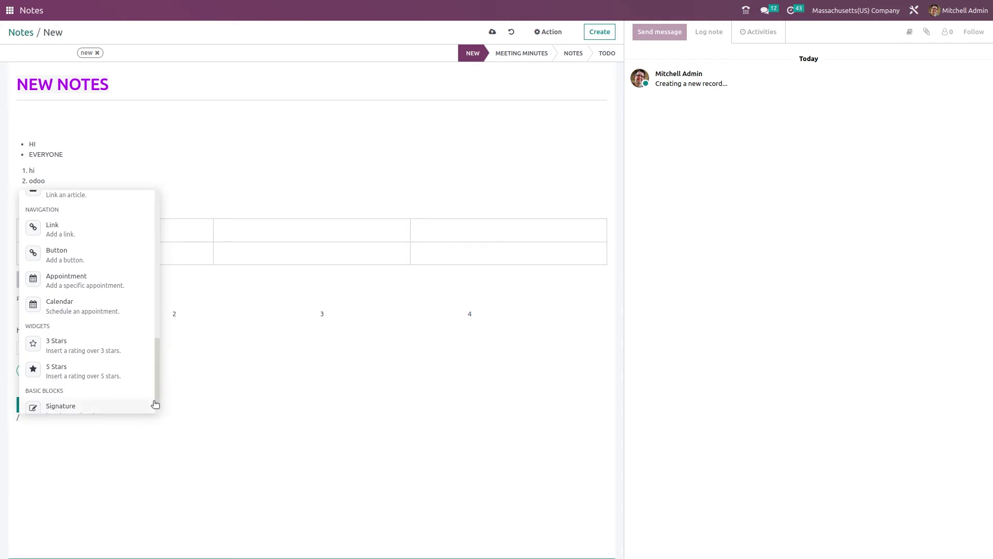
click(58, 306)
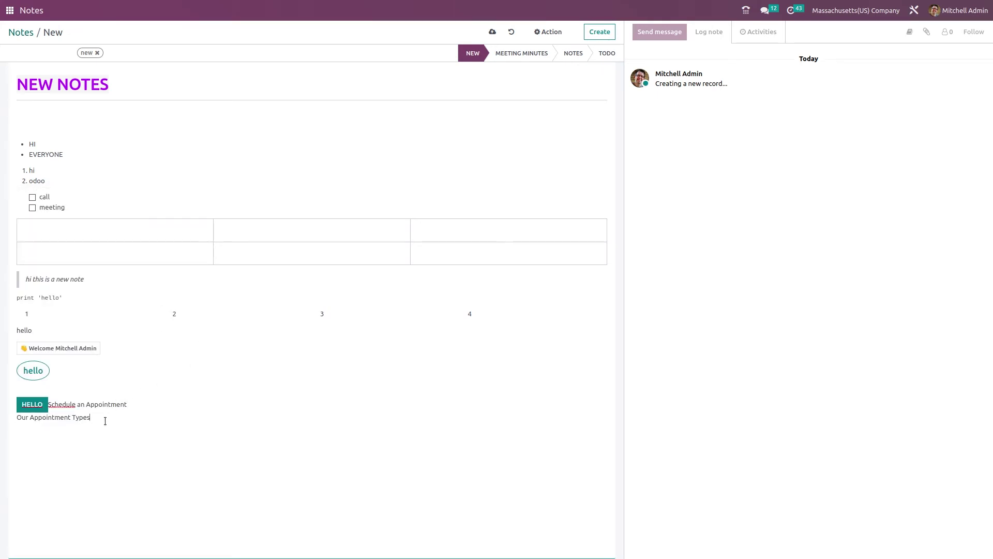
key(Return)
Add a 3-star rating row and a 5-star rating row beneath it.
text(/)
scroll(107, 424, down, 10)
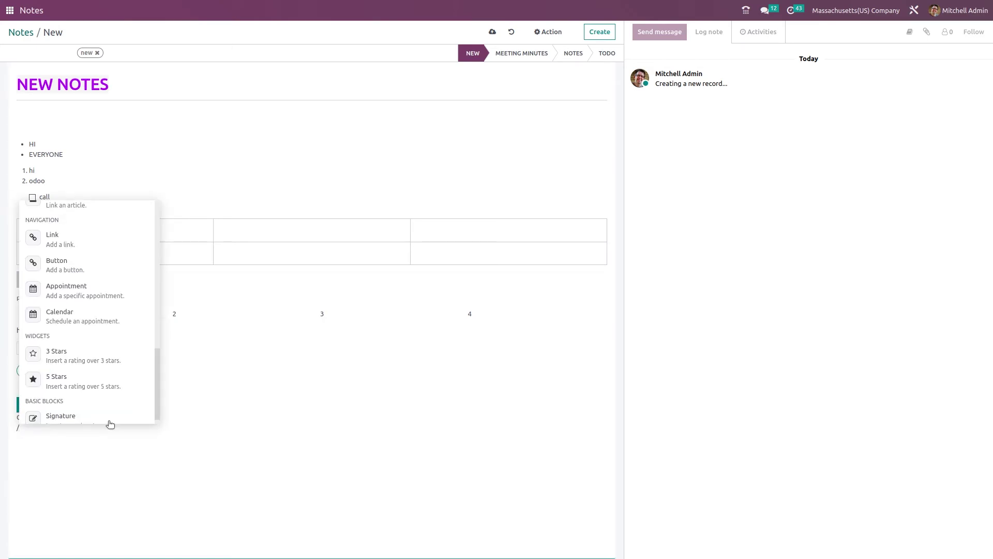
scroll(75, 357, down, 1)
click(57, 339)
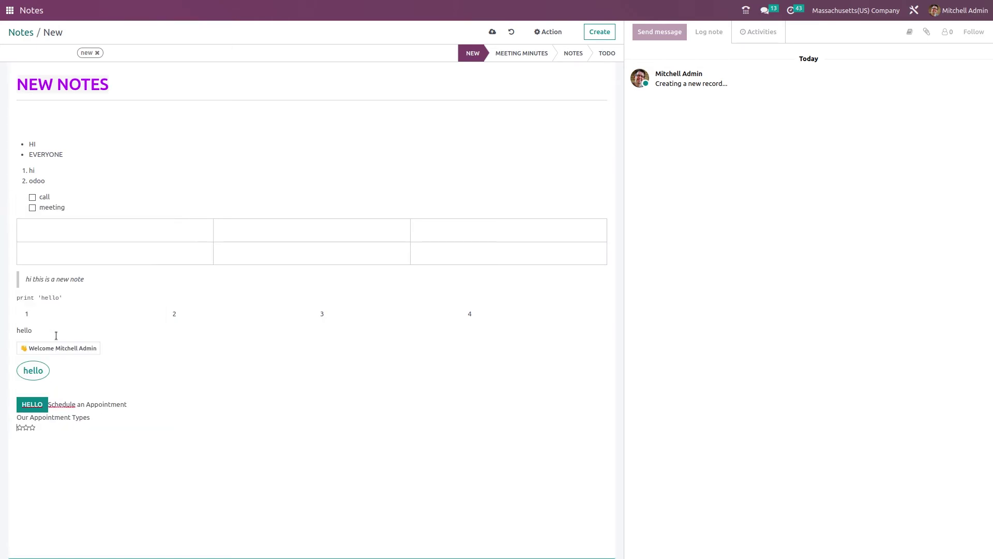
click(71, 430)
key(Return)
text(/)
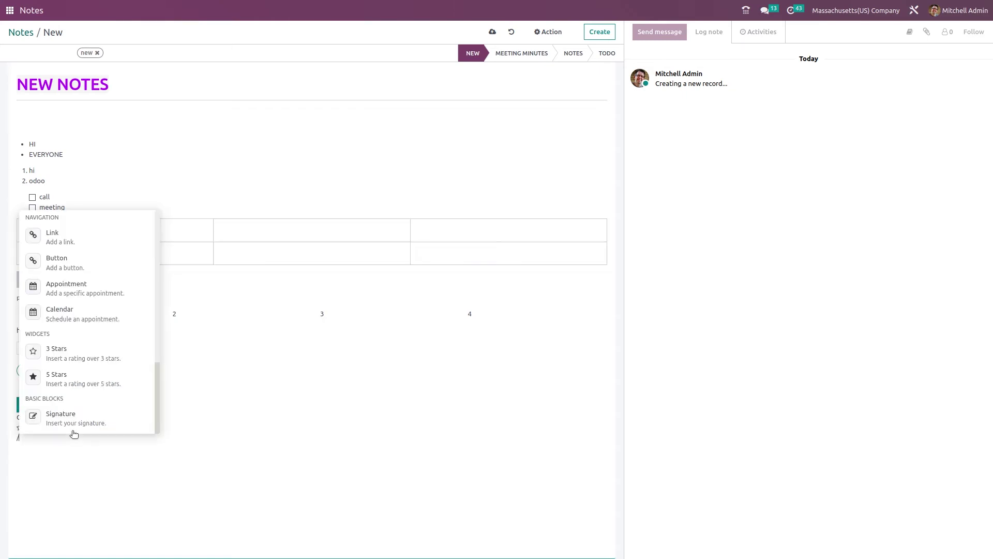
click(52, 378)
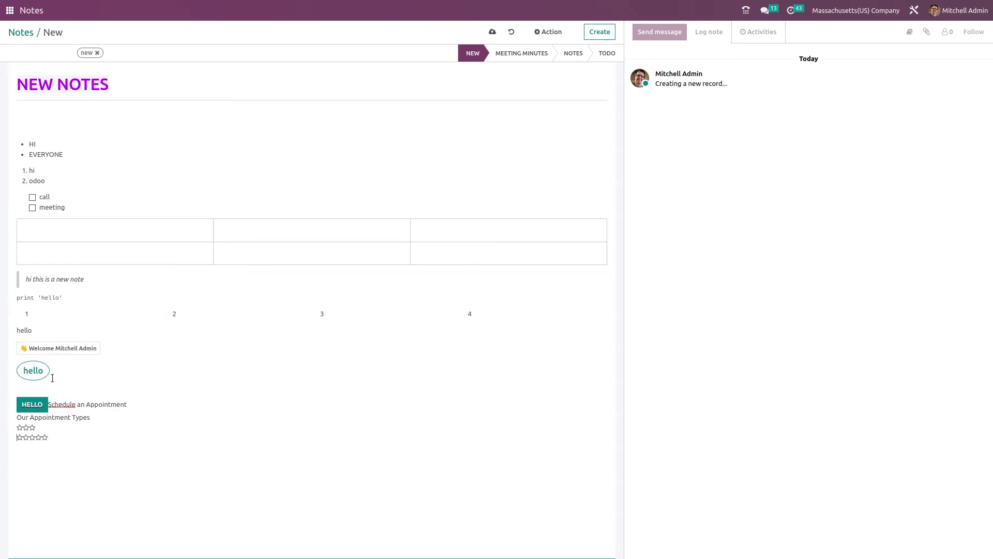
click(78, 442)
Insert the user's signature block on a new line.
key(Return)
text(/)
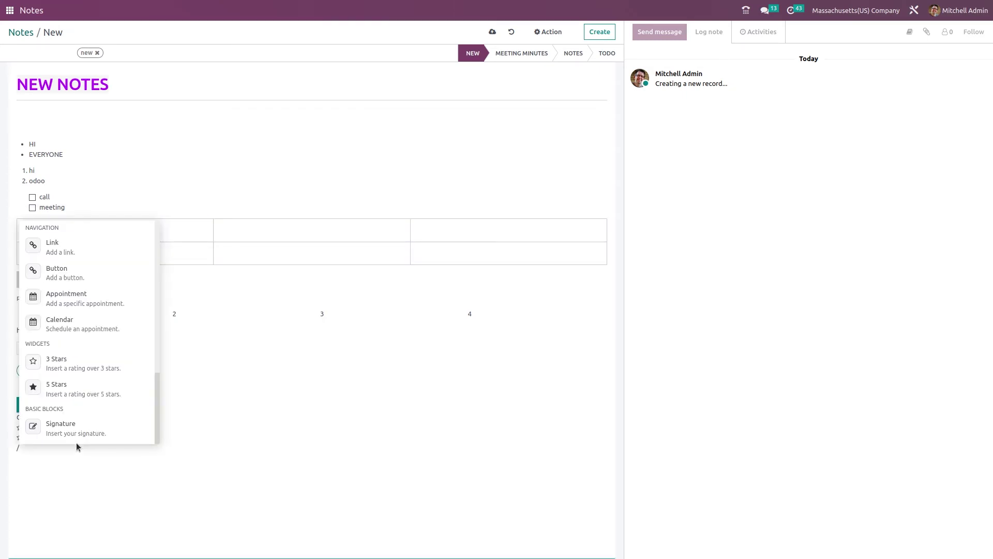
click(76, 434)
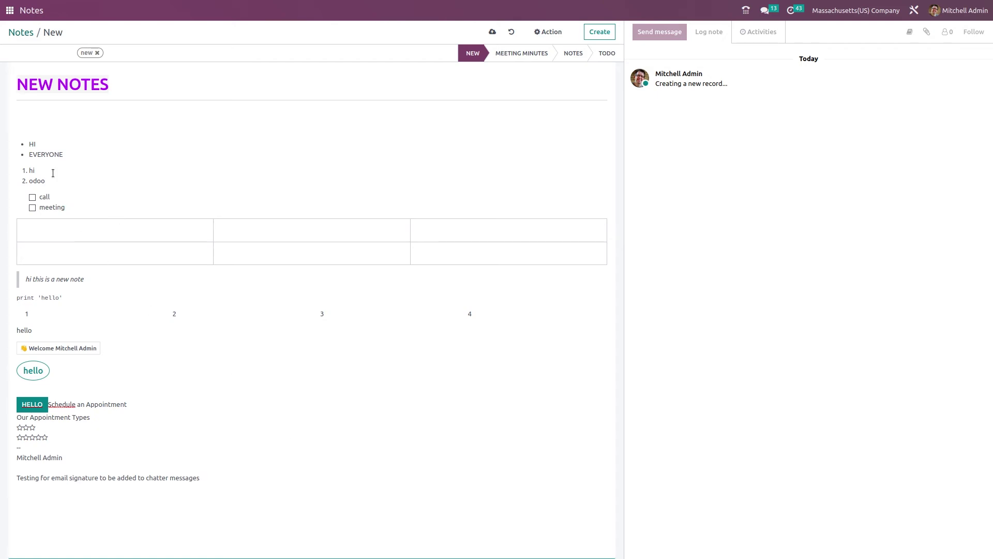
Save the note, then add a contact from Recipients as a follower and verify it.
click(493, 32)
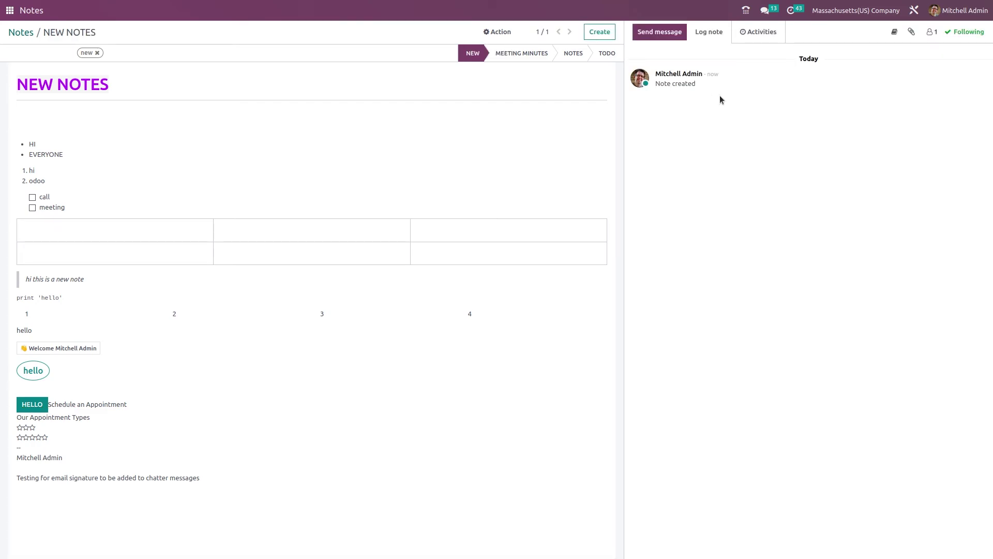
click(930, 33)
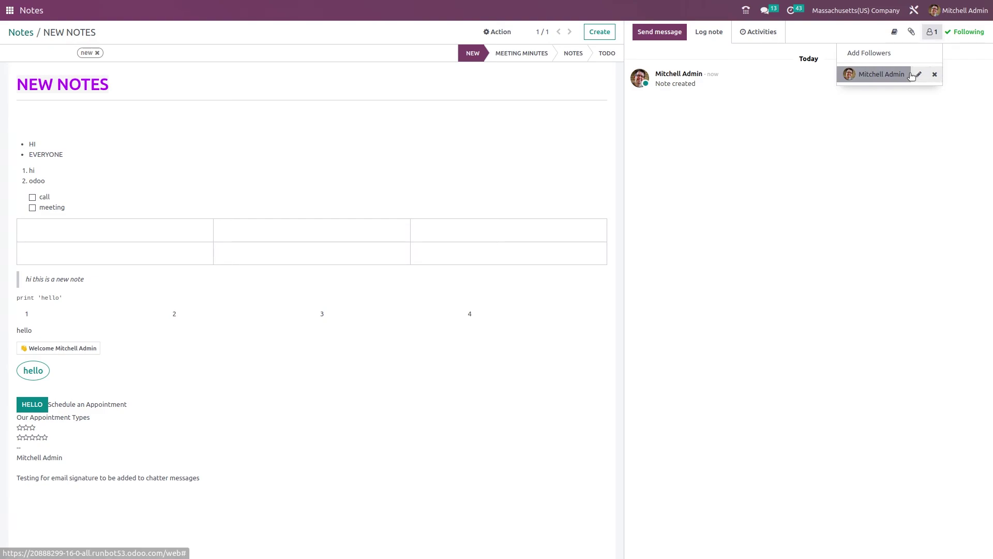
click(875, 57)
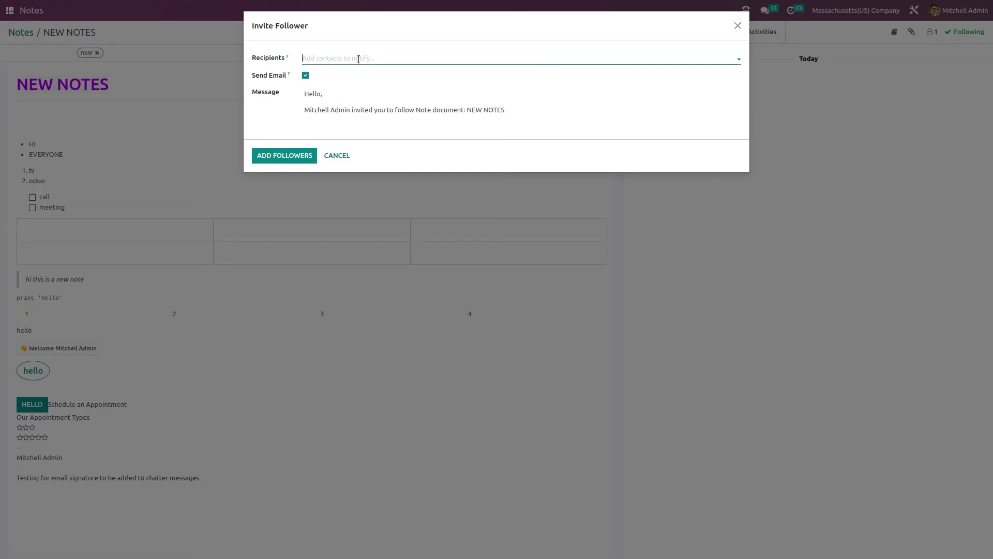
click(359, 59)
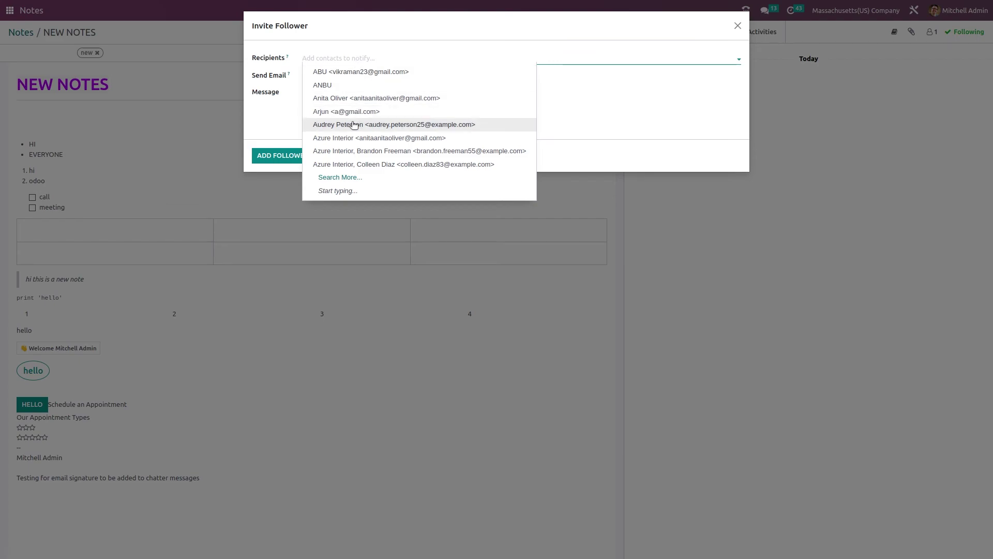
click(342, 98)
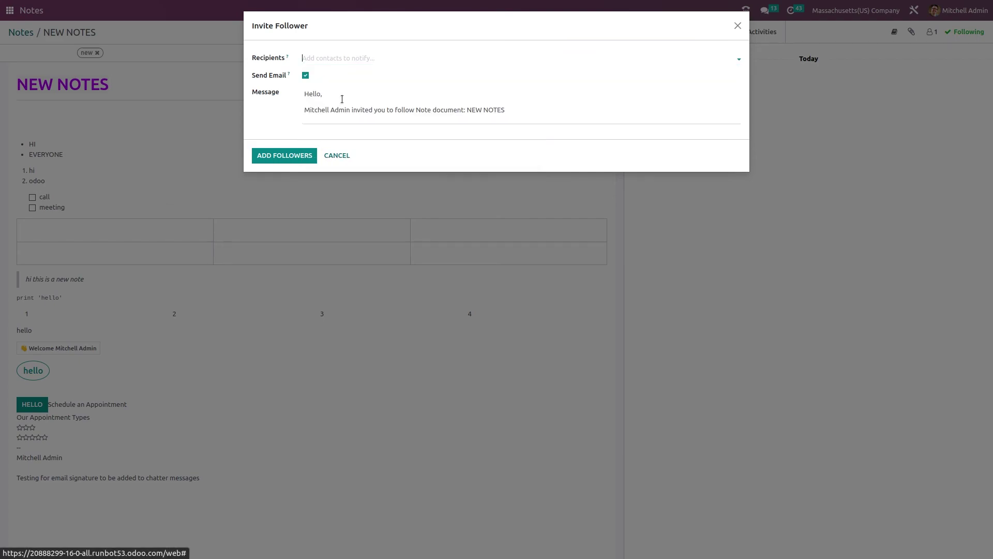
click(300, 157)
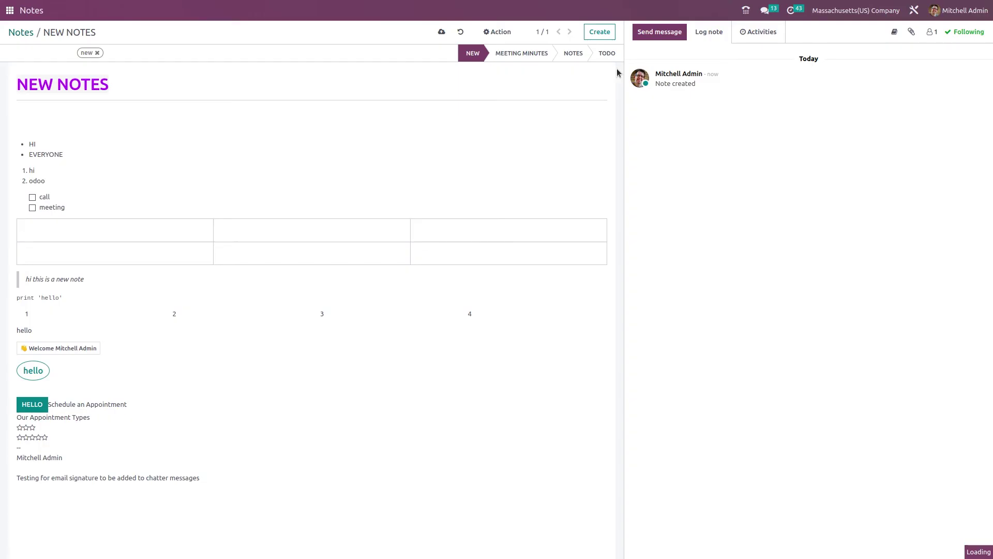
click(932, 32)
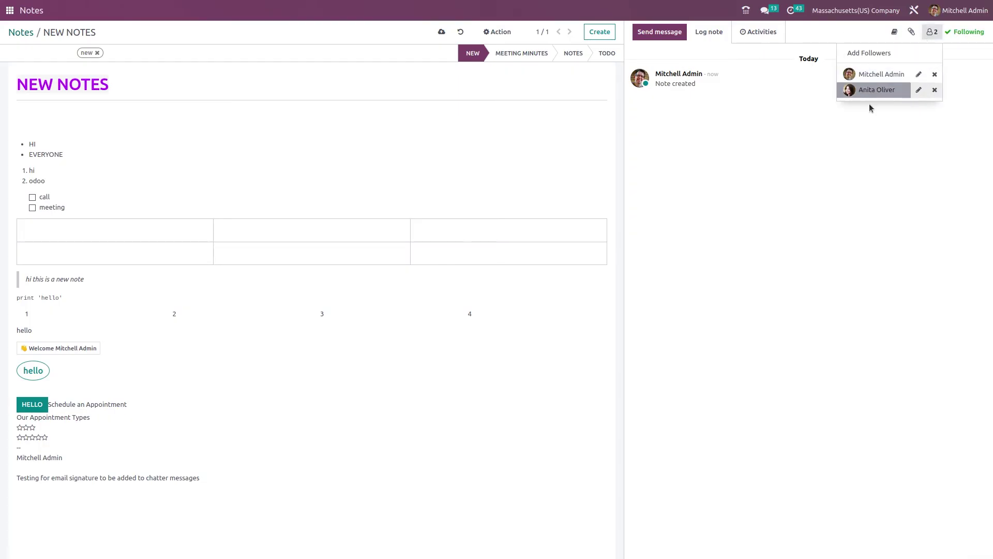
click(791, 185)
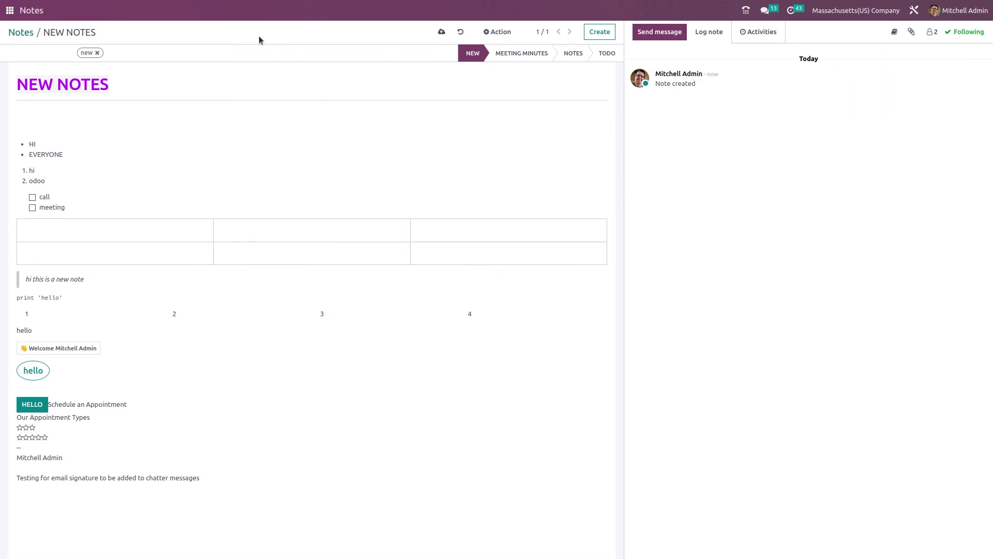
From the notes board, schedule a Call activity on the NEW NOTES card.
click(17, 34)
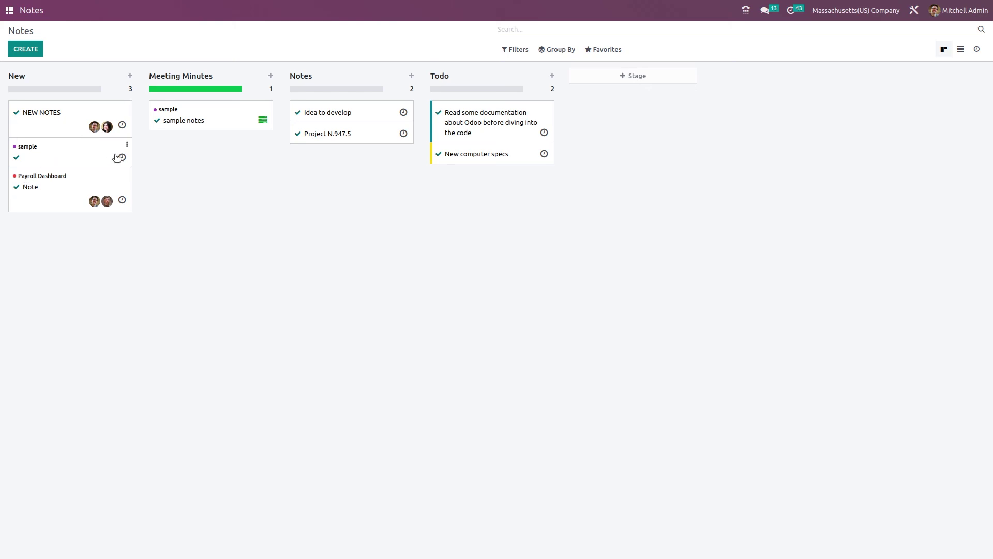
click(123, 127)
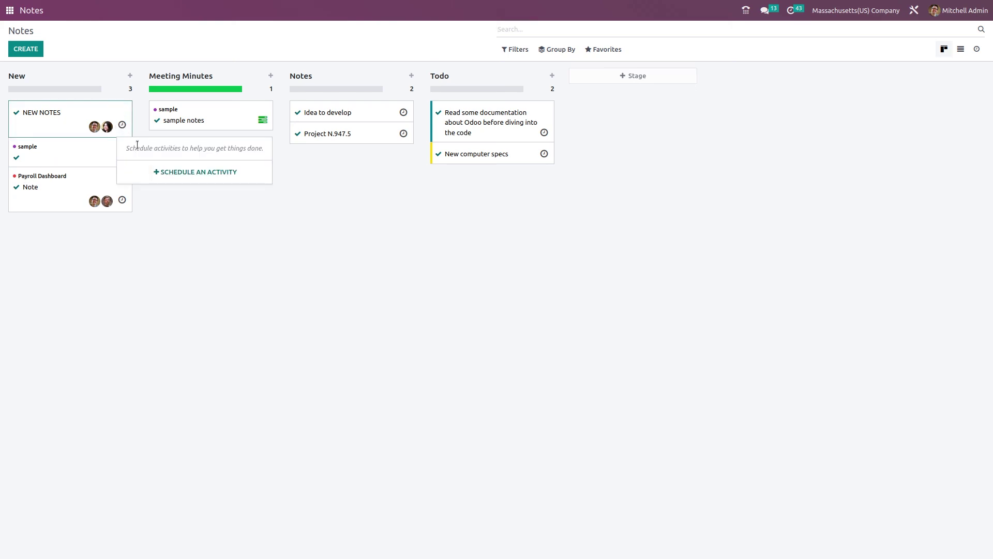
click(210, 172)
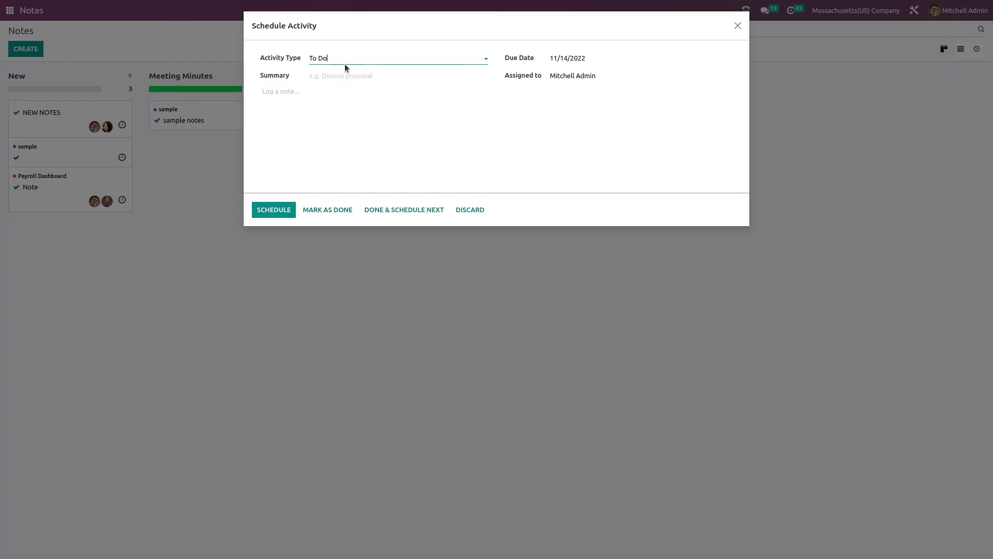
click(343, 58)
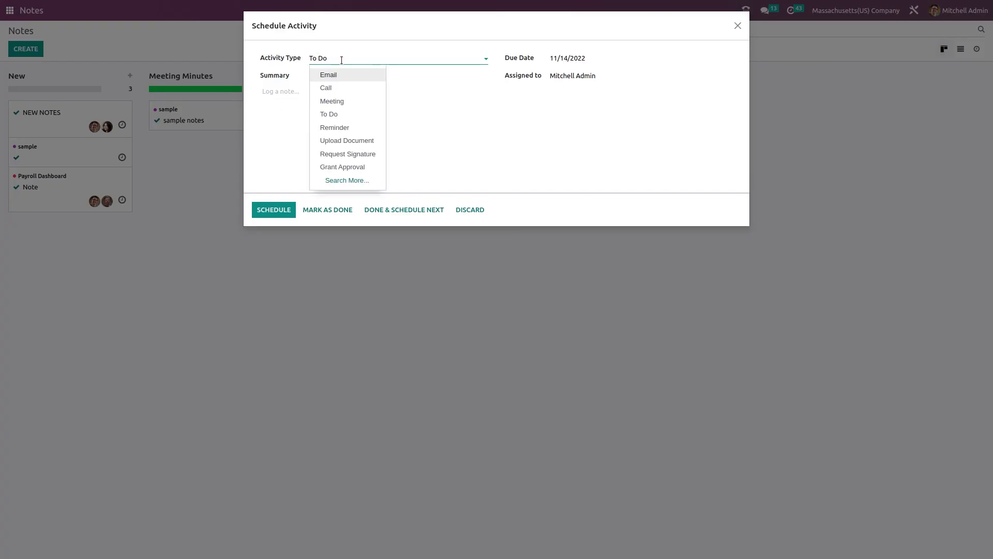
click(332, 87)
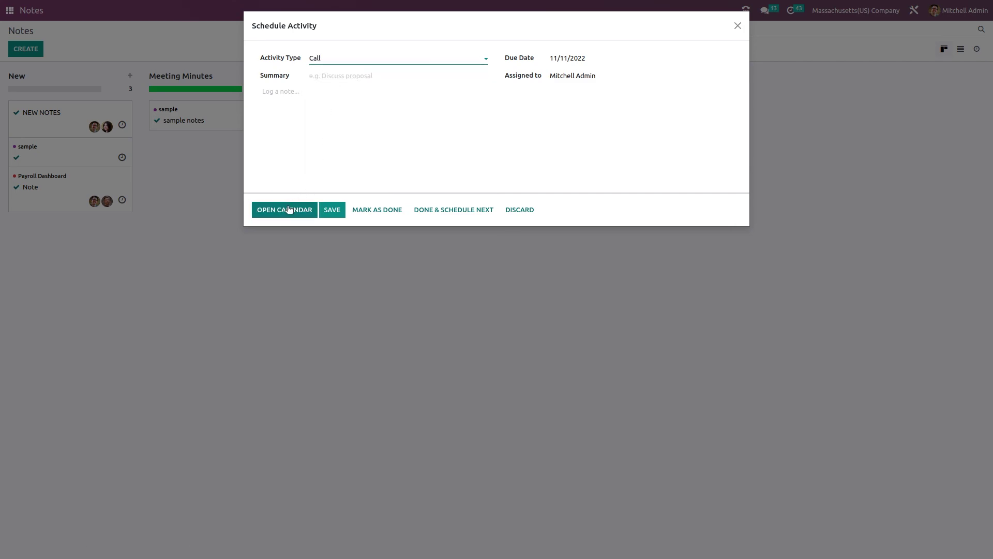
click(332, 209)
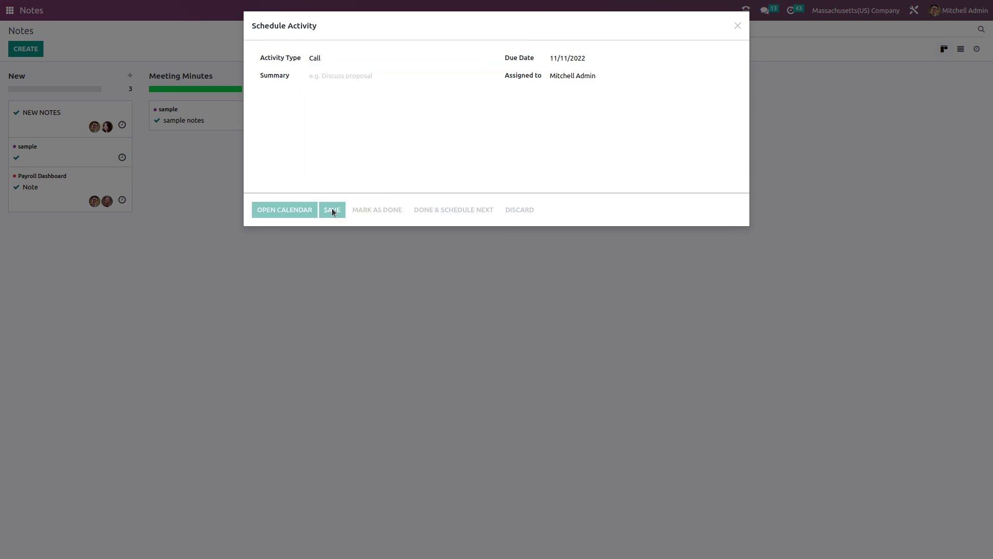